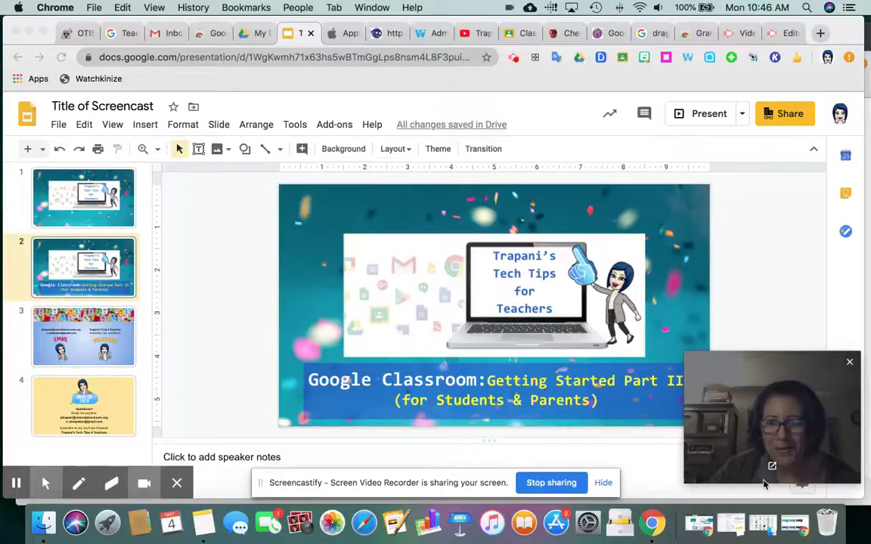
Bring the Classroom window back and scroll the class cards to find Trapani PRACTICE GC
left_click(793, 523)
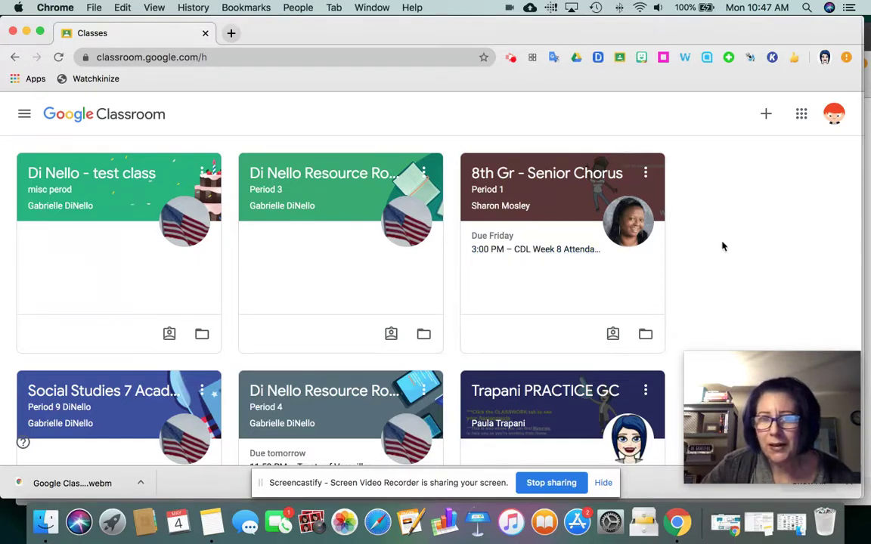
scroll(722, 246, "down", 2)
scroll(722, 246, "down", 2)
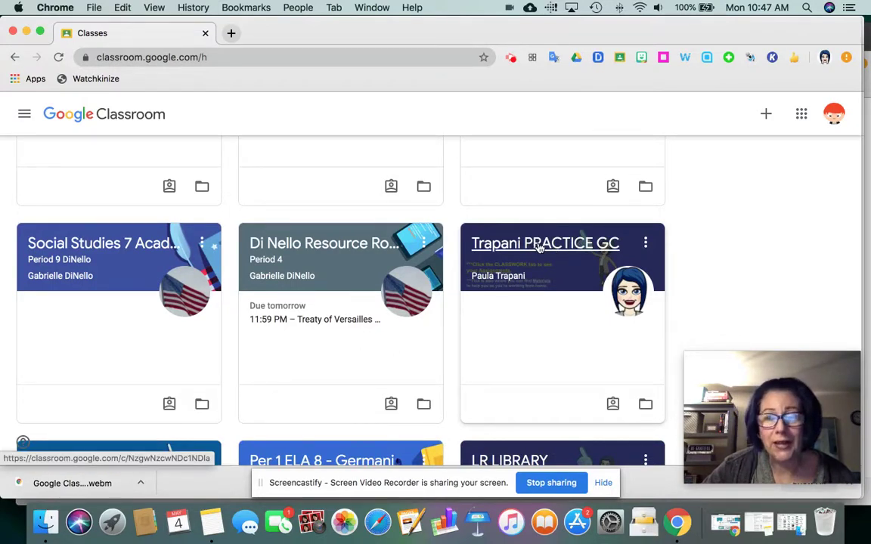
left_click(538, 246)
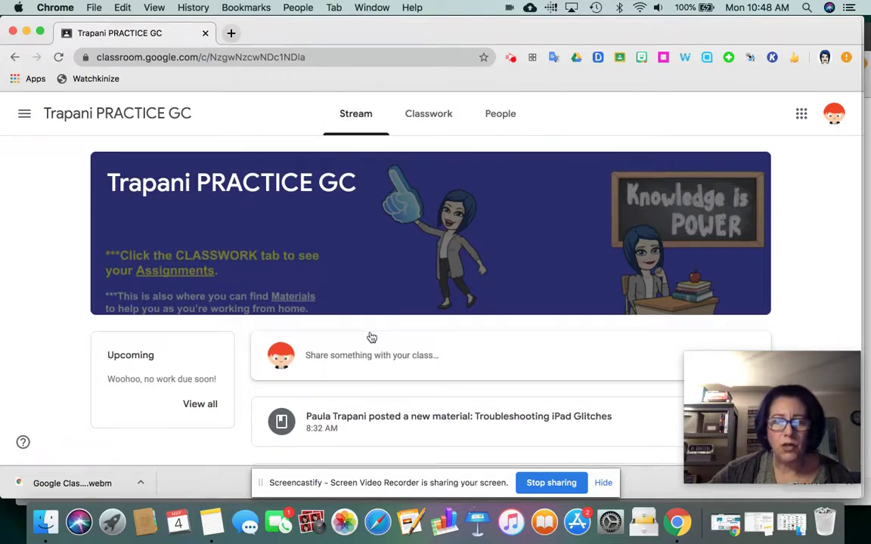
scroll(372, 337, "down", 3)
scroll(371, 337, "down", 1)
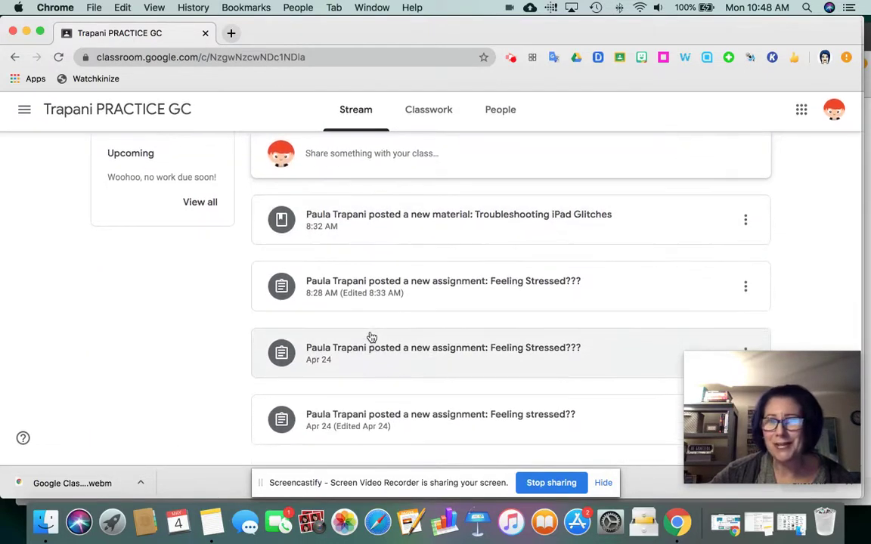
scroll(162, 349, "up", 1)
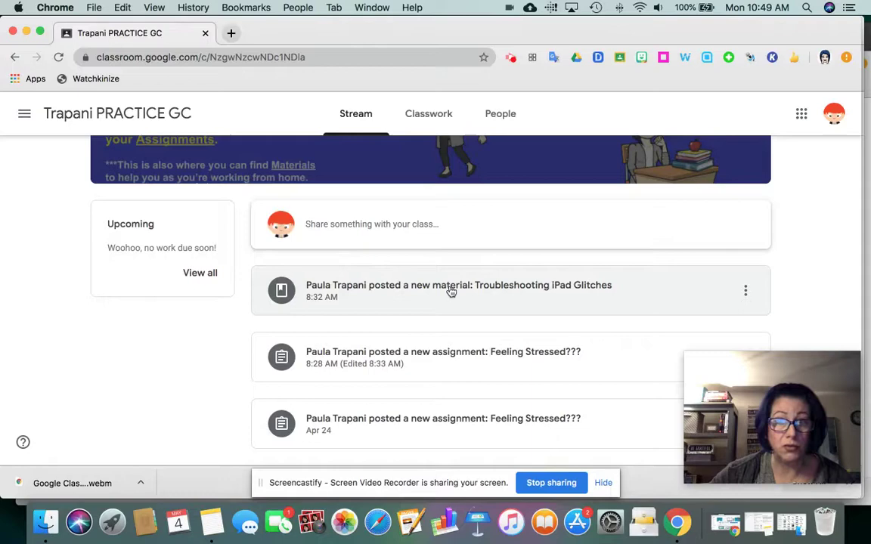
scroll(431, 367, "down", 2)
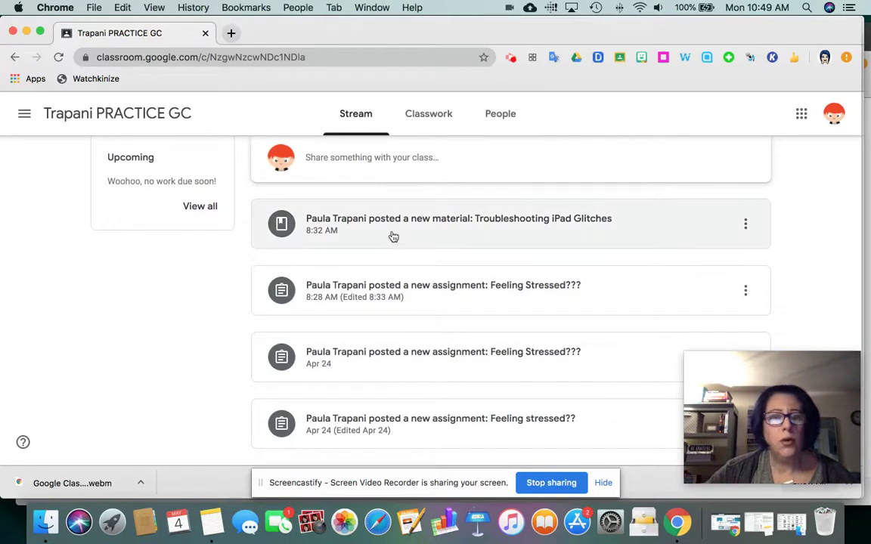
scroll(393, 211, "up", 3)
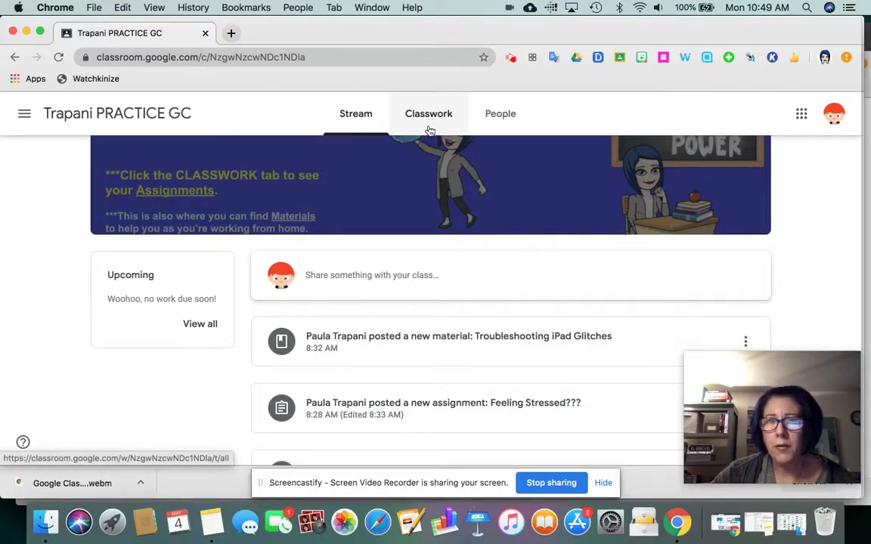
Show the People page, listing the practice class's one teacher and one classmate
left_click(501, 124)
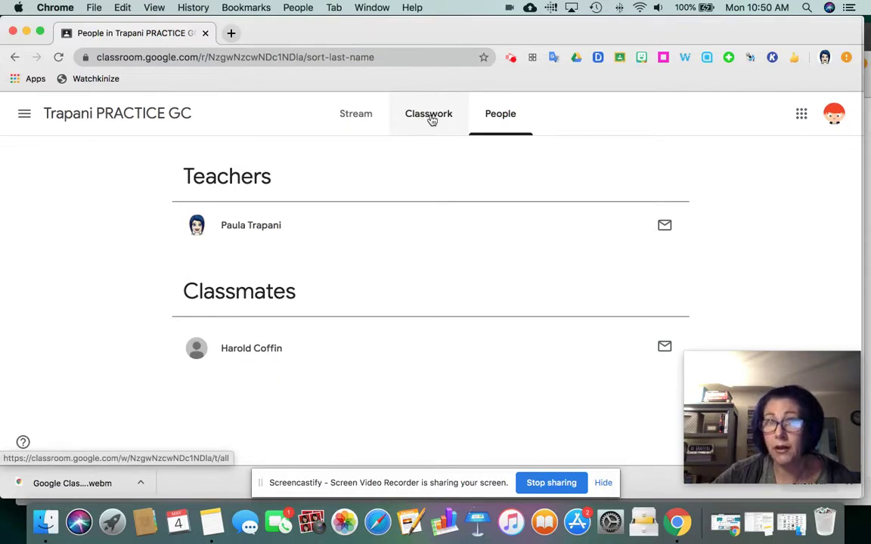
Go to Classwork and browse the Tech Tips and Assignments topics
left_click(431, 119)
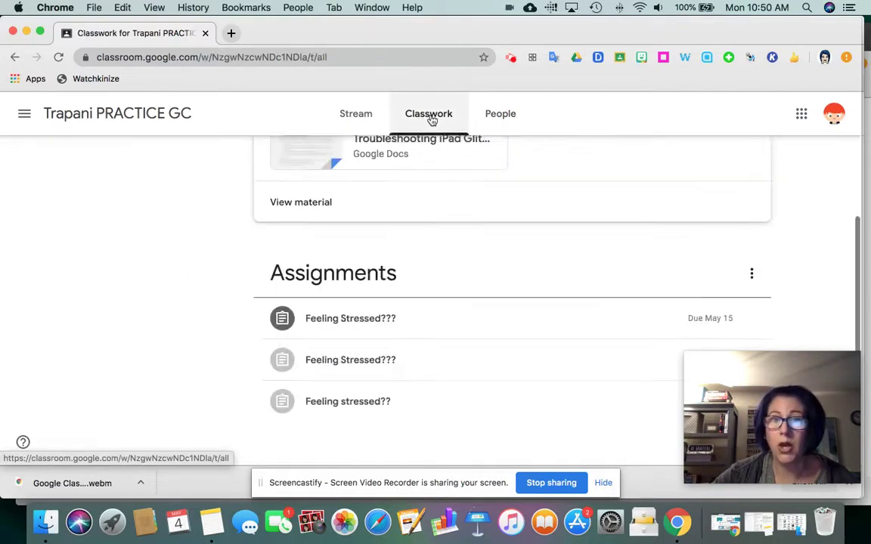
scroll(465, 285, "up", 5)
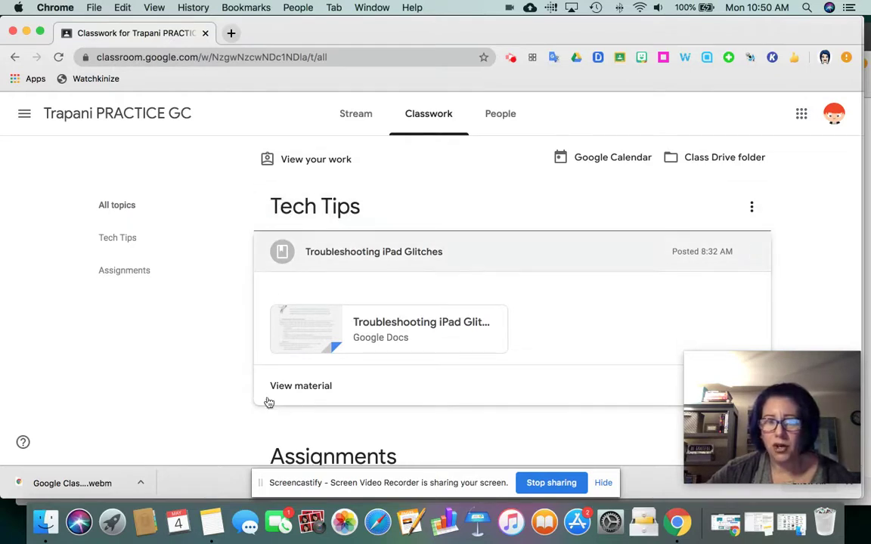
scroll(180, 388, "down", 3)
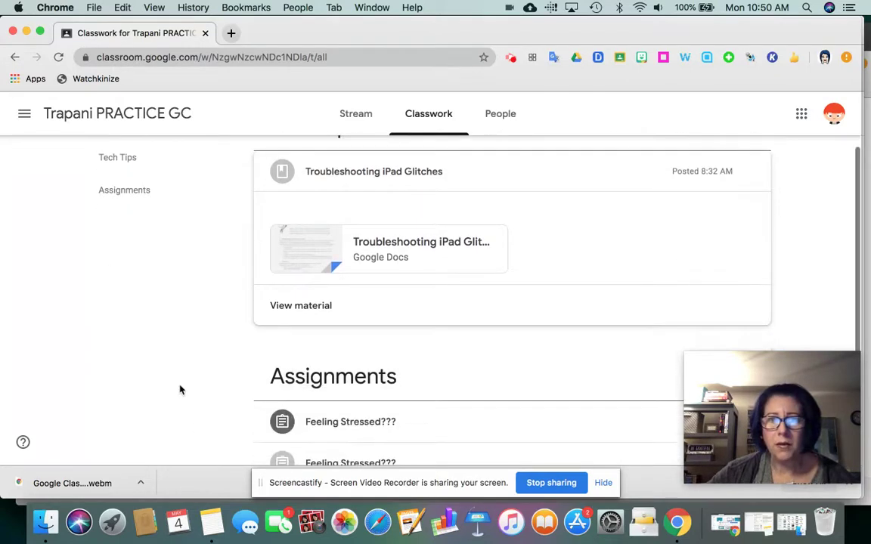
scroll(179, 389, "up", 2)
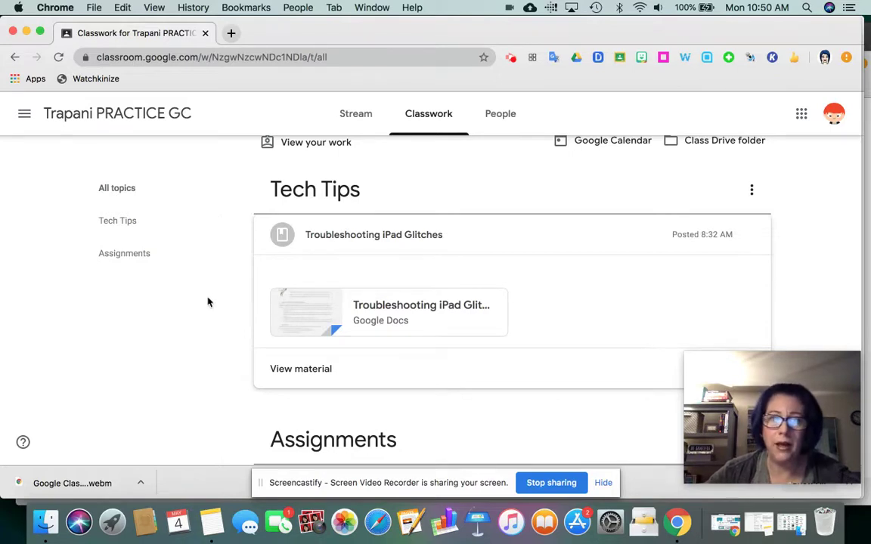
scroll(208, 301, "down", 5)
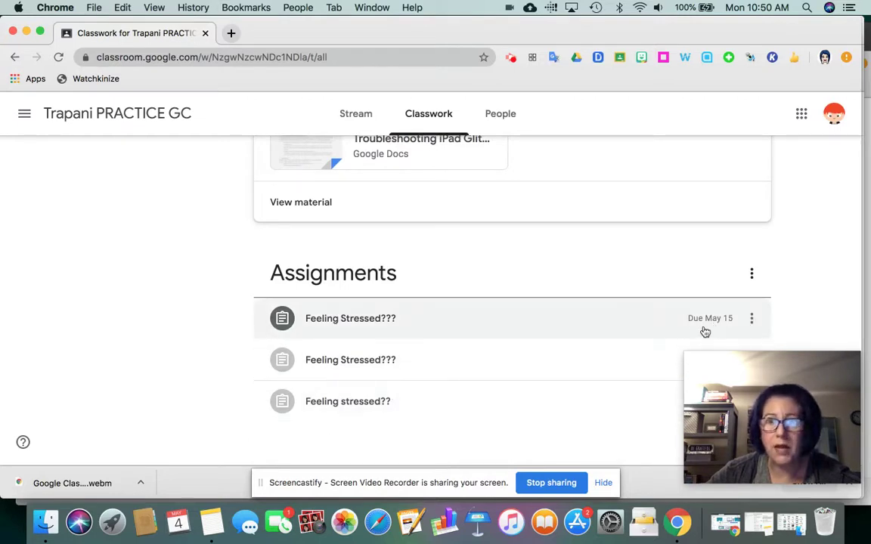
scroll(184, 329, "up", 5)
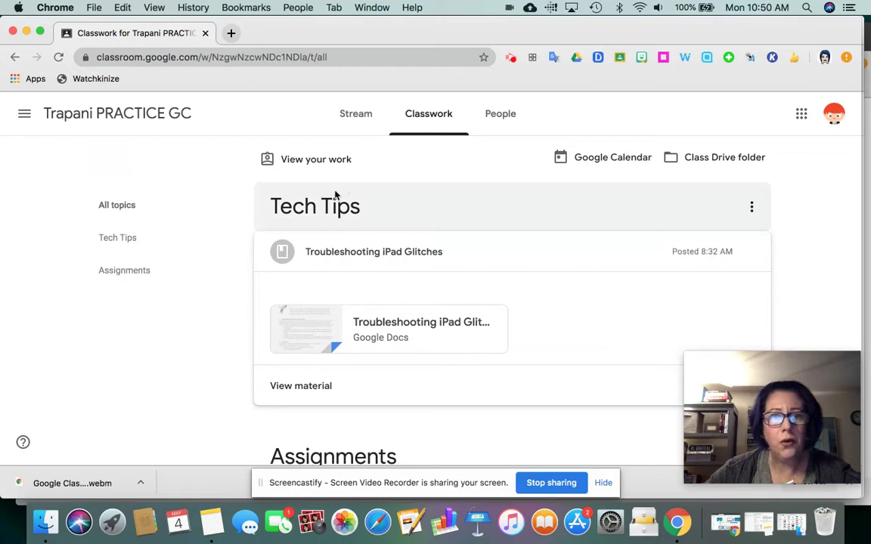
Scroll Classwork to locate the Troubleshooting iPad Glitches post under Tech Tips
scroll(194, 382, "down", 3)
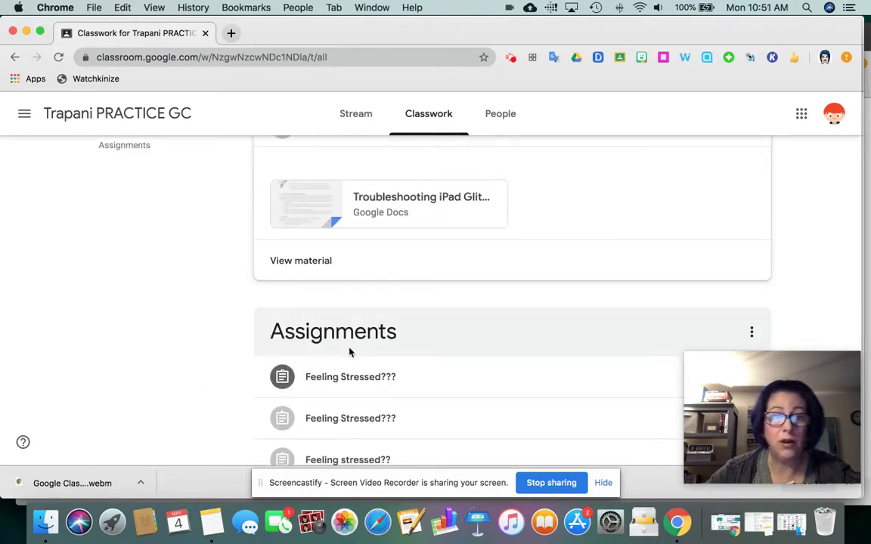
scroll(157, 322, "down", 2)
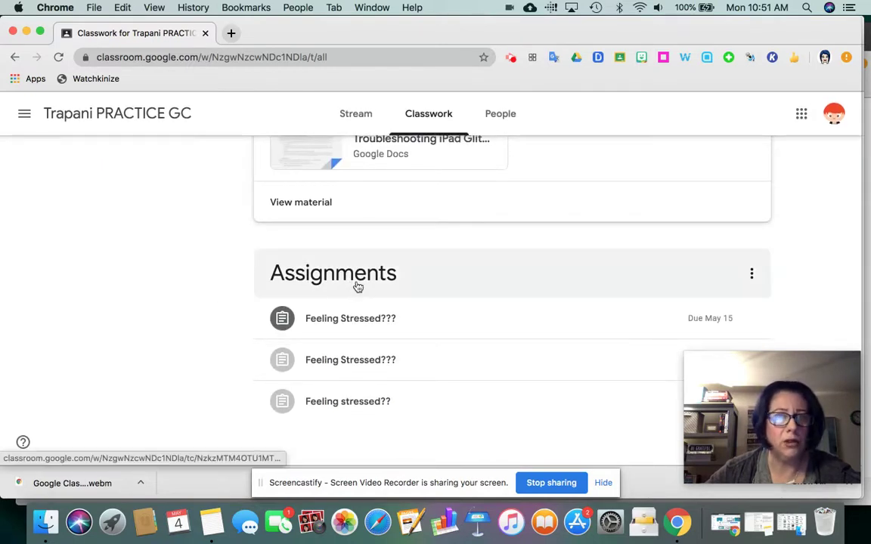
scroll(184, 260, "up", 4)
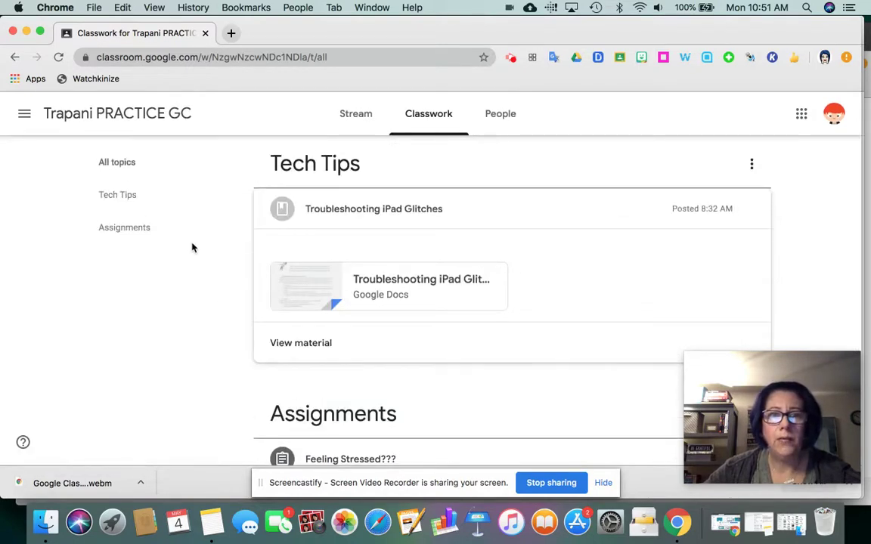
scroll(194, 257, "down", 2)
scroll(195, 259, "up", 1)
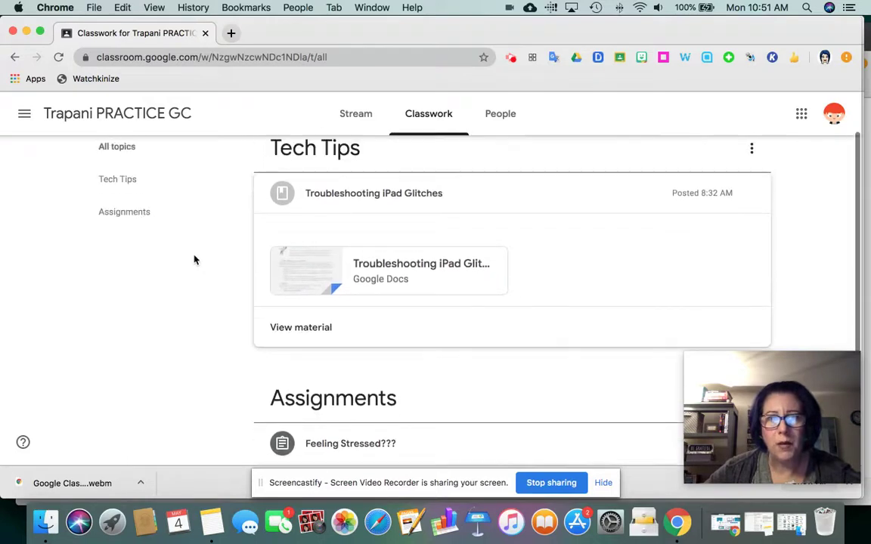
scroll(194, 259, "up", 1)
scroll(194, 259, "down", 1)
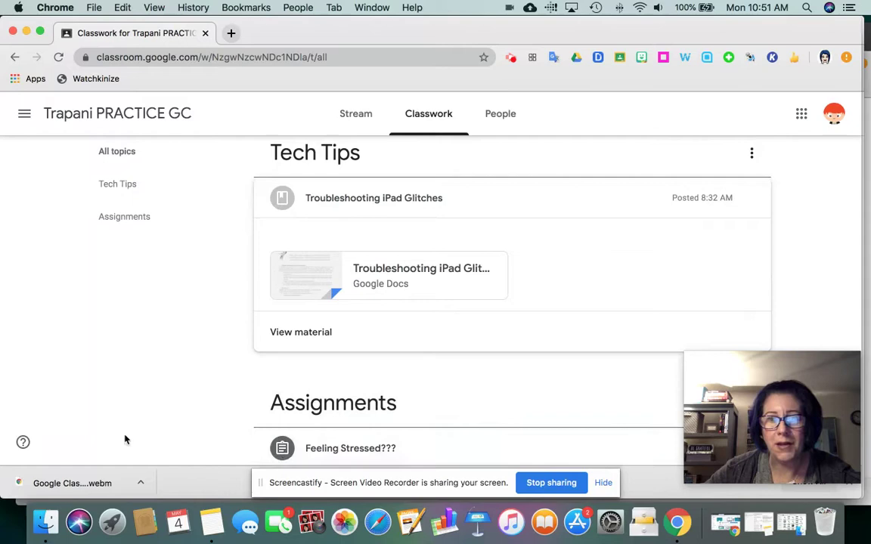
scroll(151, 427, "down", 3)
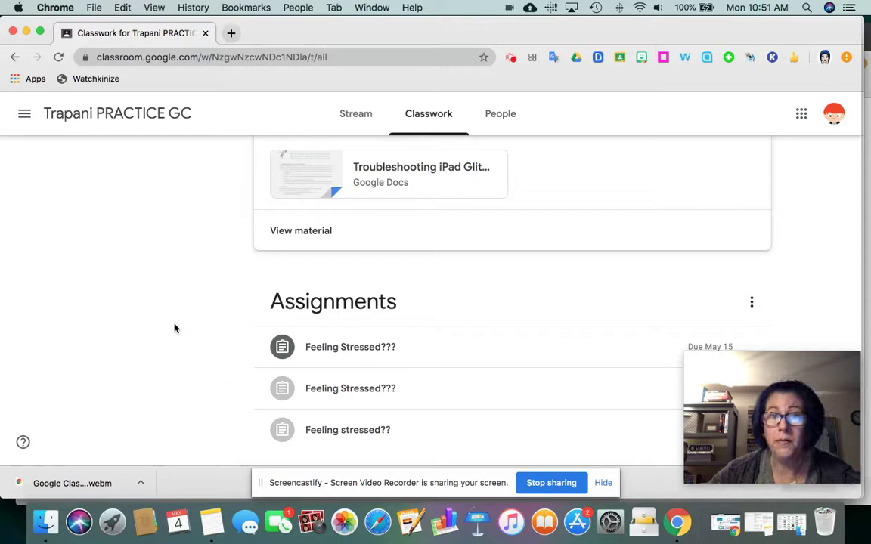
scroll(175, 327, "up", 4)
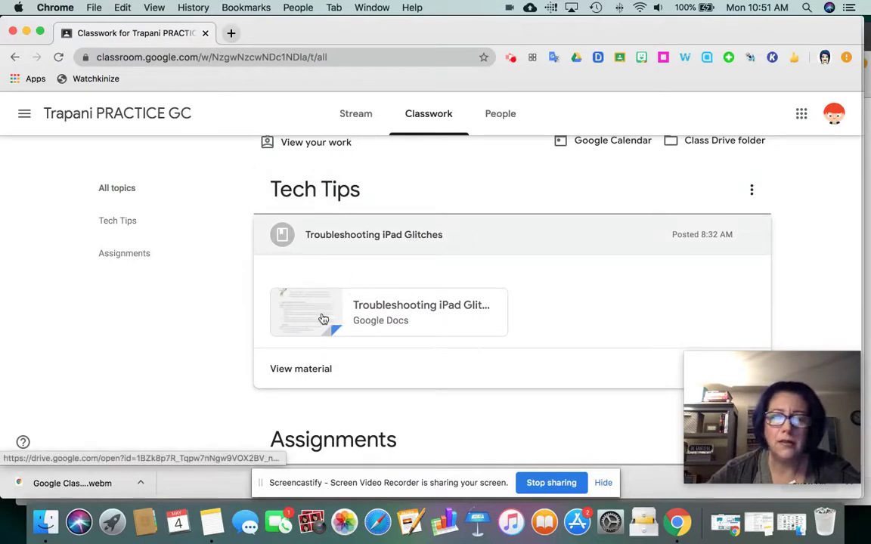
Expand Troubleshooting iPad Glitches and read its attached Google Doc in a new tab
left_click(306, 369)
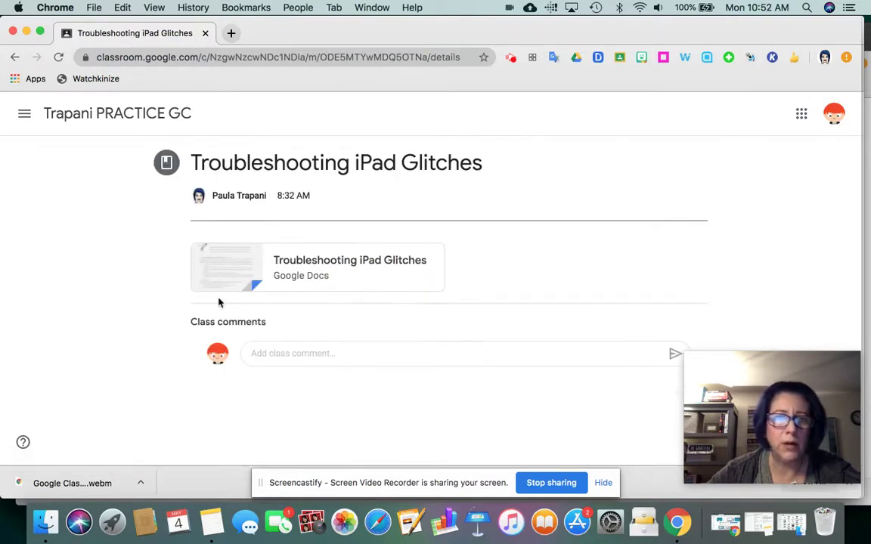
left_click(235, 266)
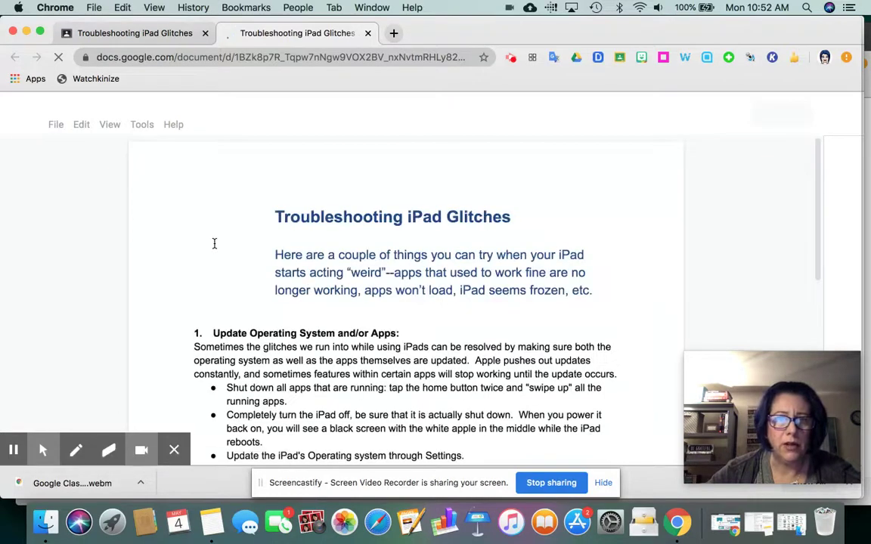
scroll(345, 295, "down", 5)
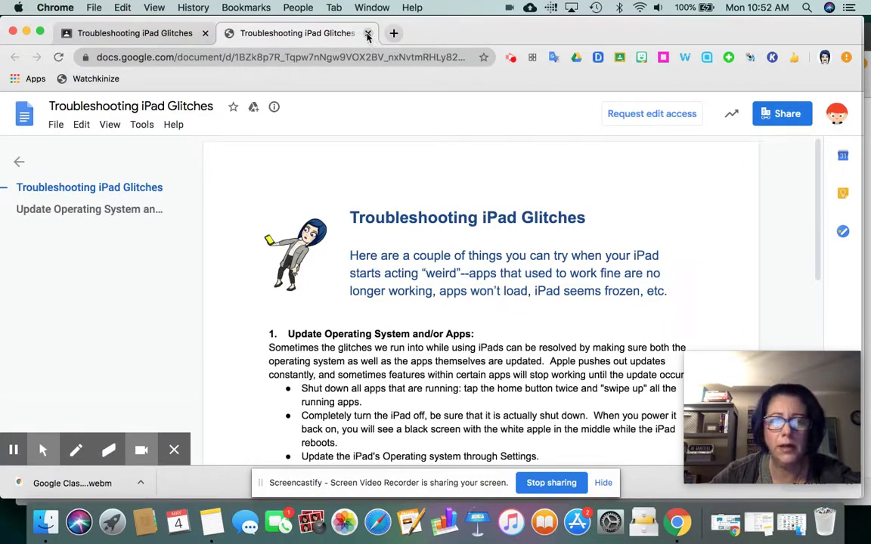
Close the document, return to Classwork, and expand the 'Feeling stressed??' assignment due May 1
left_click(369, 33)
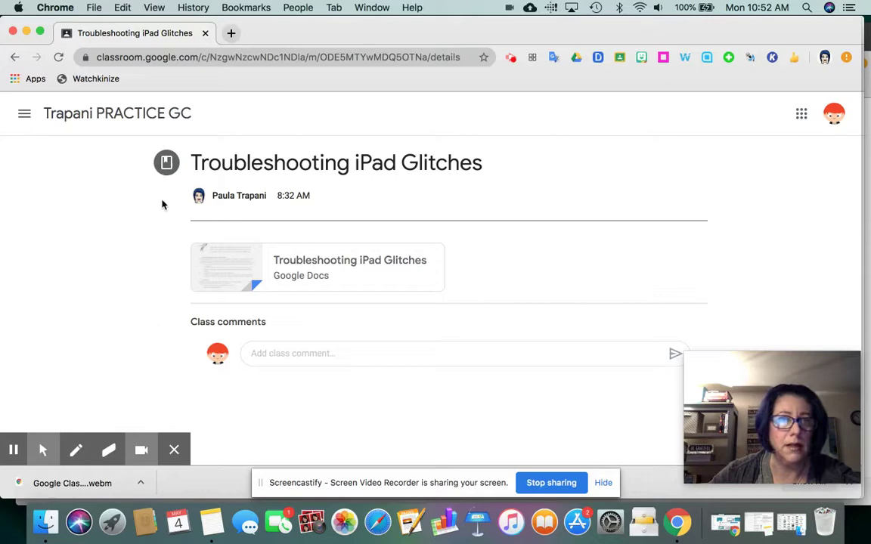
left_click(15, 58)
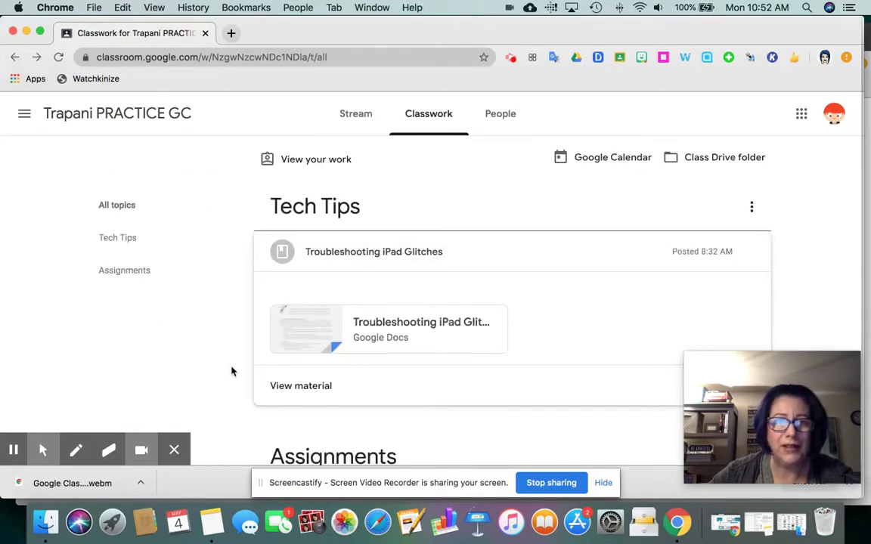
scroll(232, 371, "down", 3)
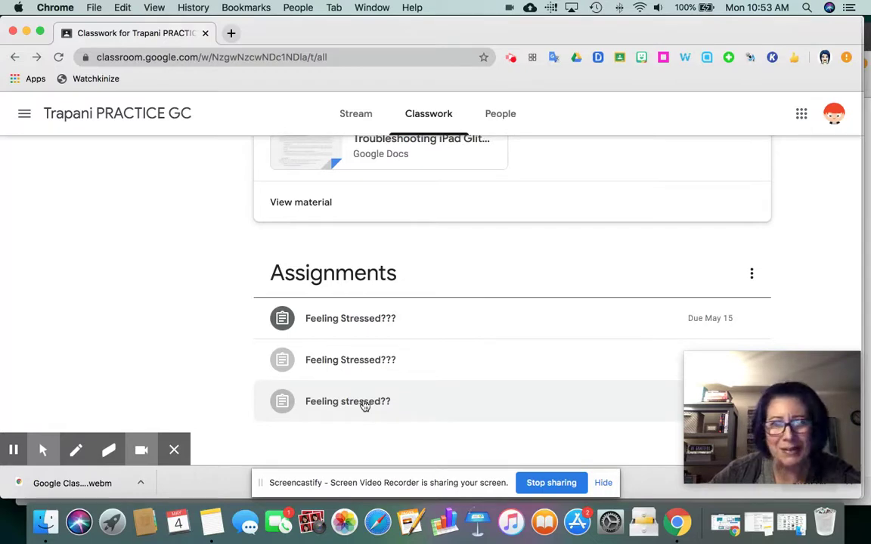
left_click(365, 406)
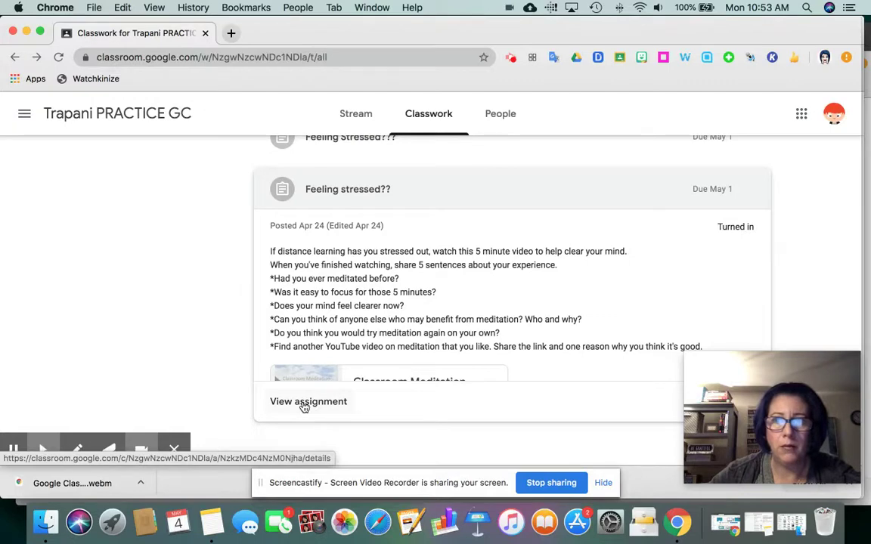
View the full Feeling stressed?? page: 100 points, YouTube video, and turned-in Doc
left_click(304, 406)
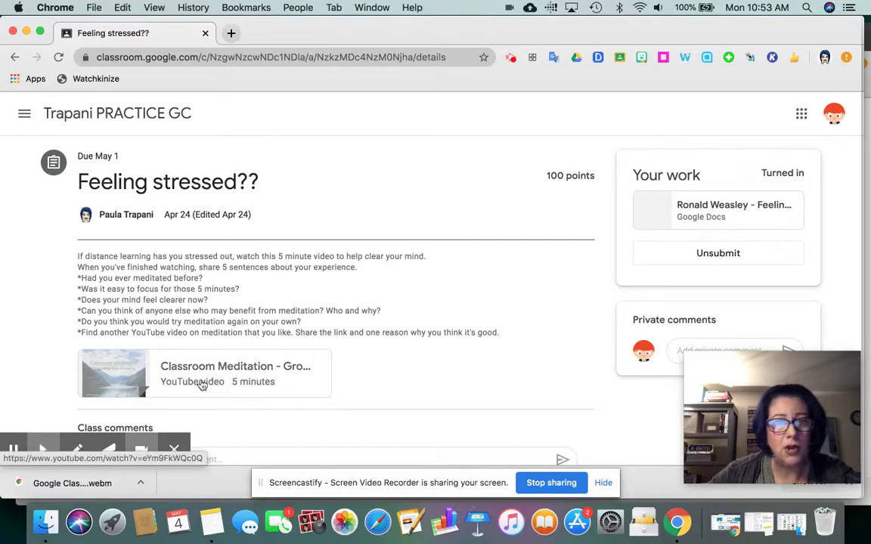
scroll(368, 369, "down", 2)
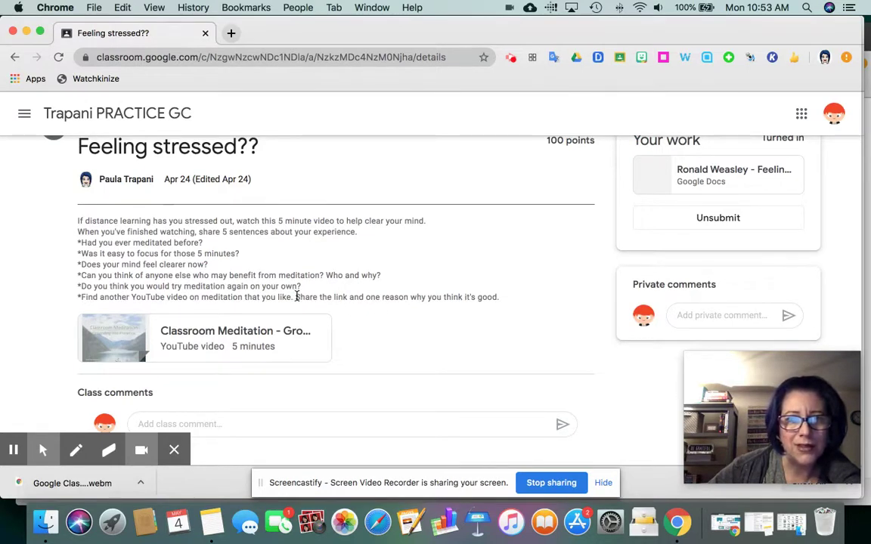
left_click_drag(296, 296, 340, 296)
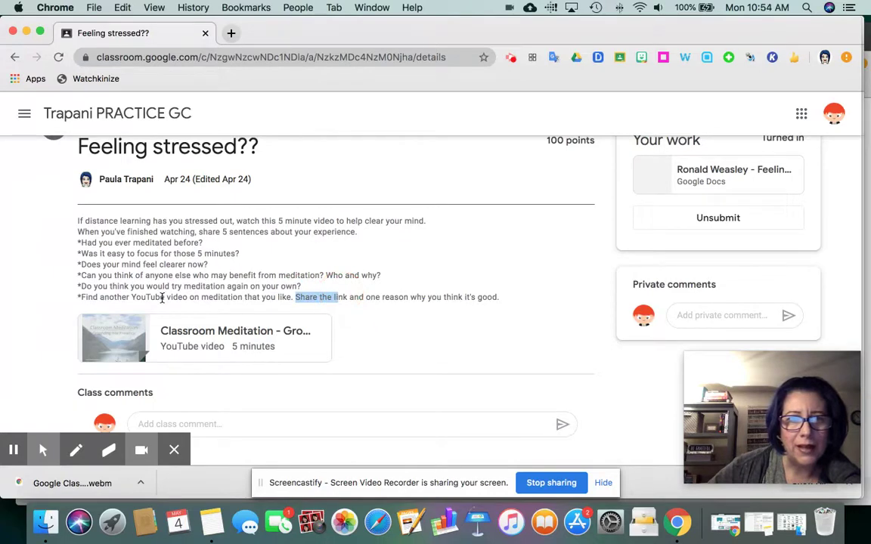
left_click(161, 297)
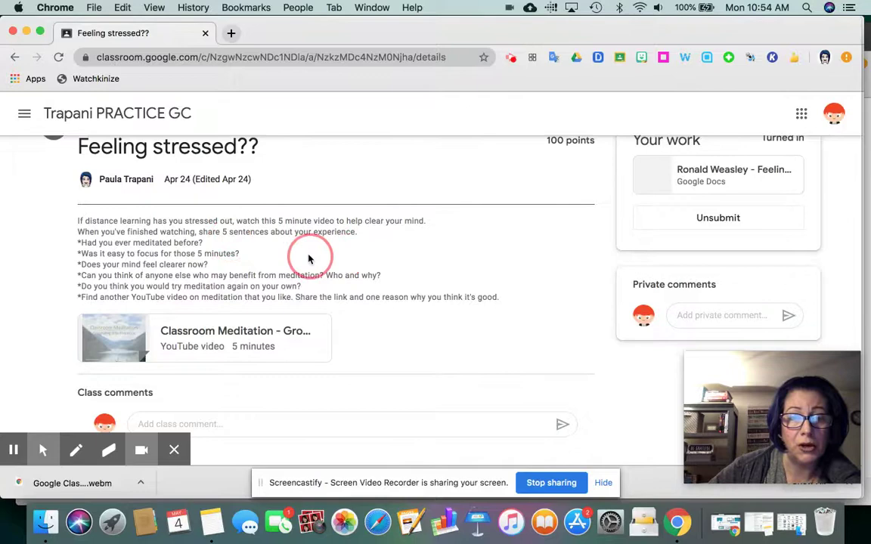
scroll(396, 249, "up", 2)
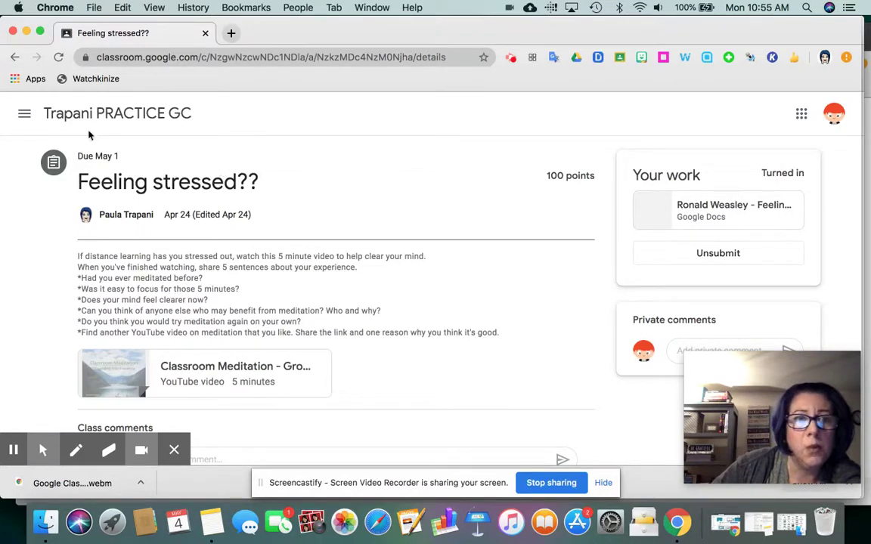
Back on Classwork, open the Feeling Stressed??? assignment due May 1 with its turned-in Doc
left_click(15, 62)
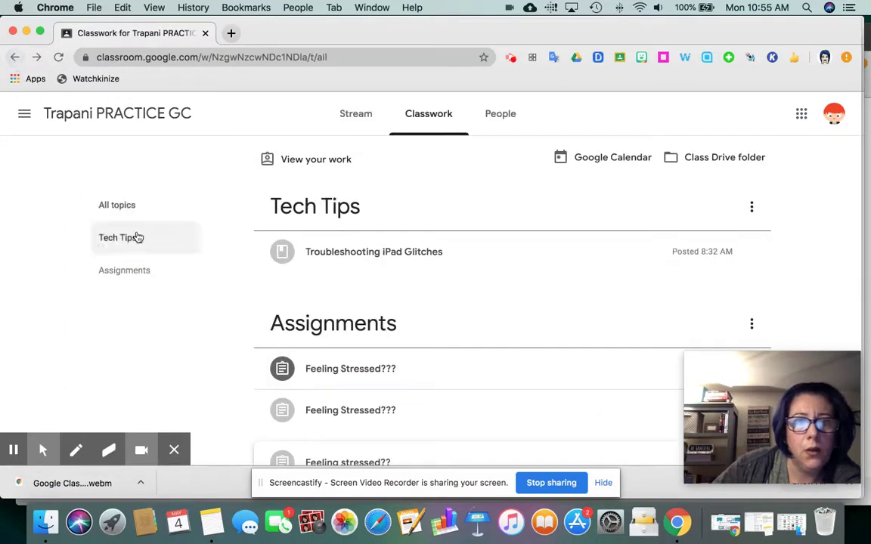
scroll(218, 402, "down", 3)
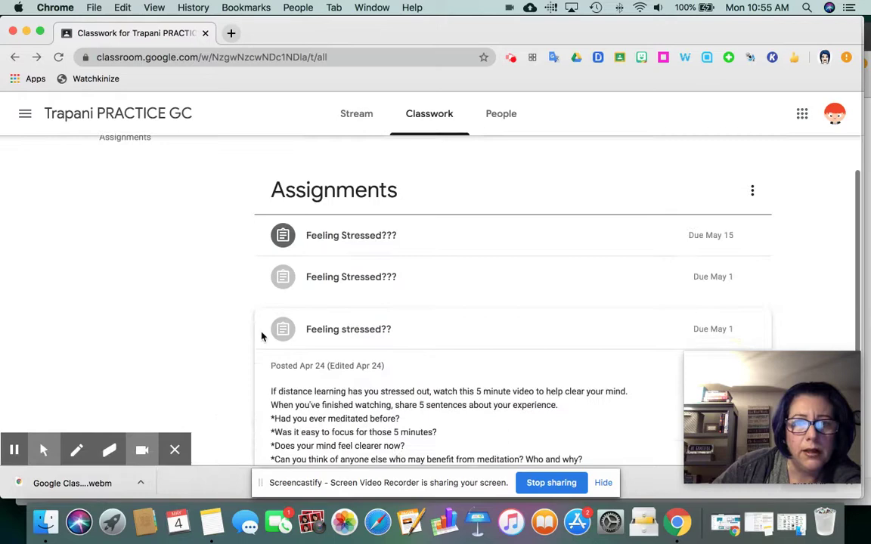
left_click(347, 281)
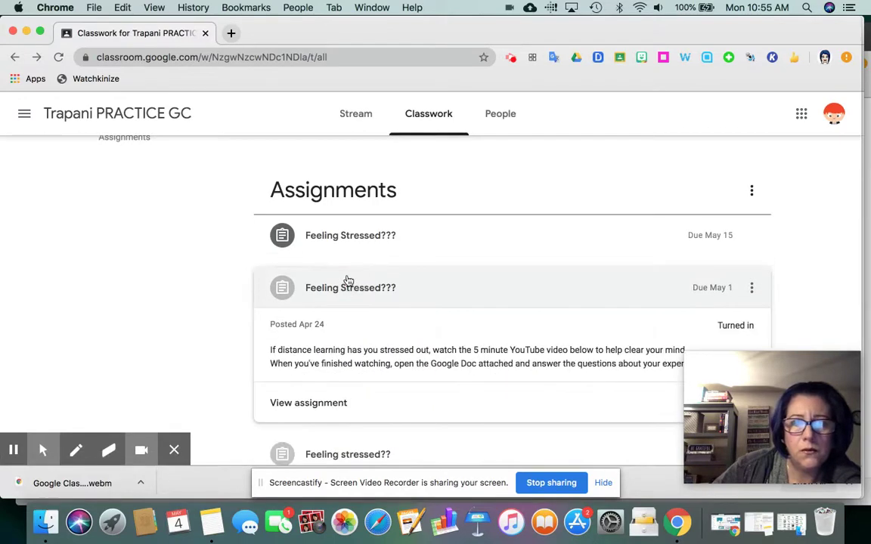
scroll(511, 340, "down", 1)
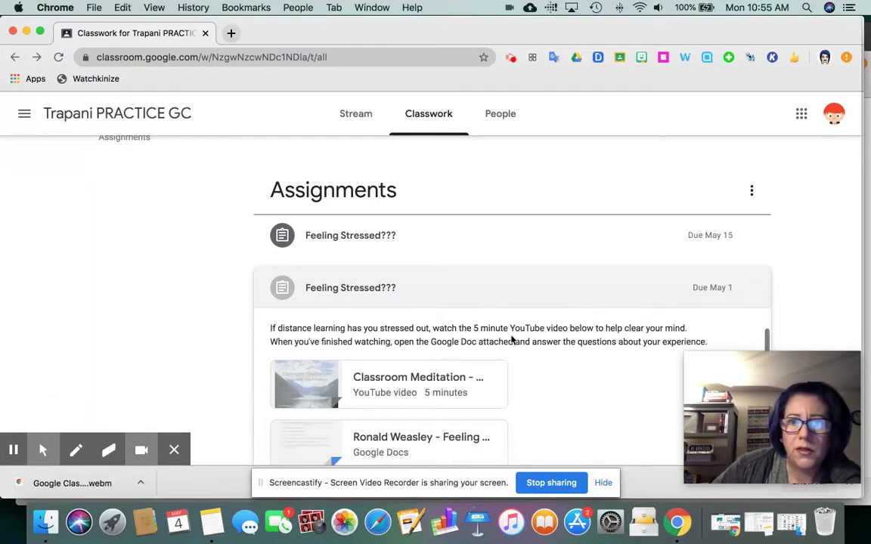
scroll(511, 340, "down", 3)
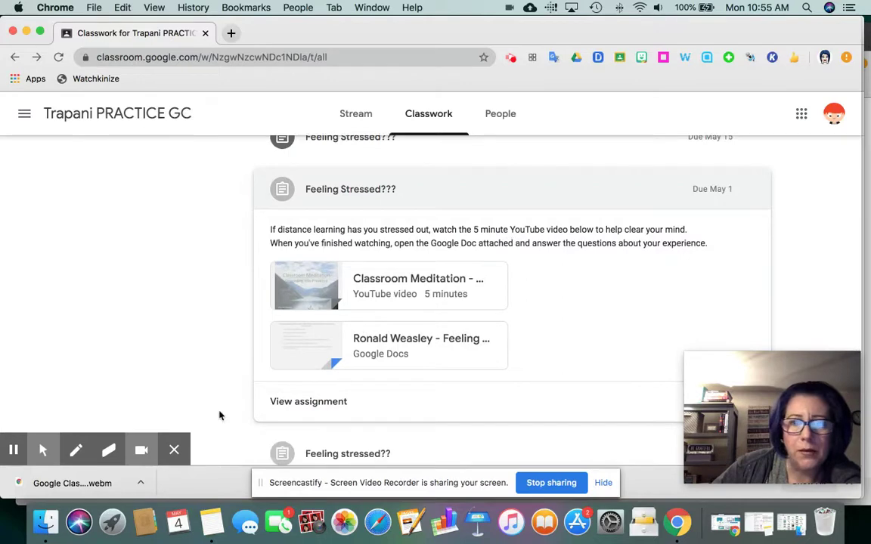
left_click(309, 406)
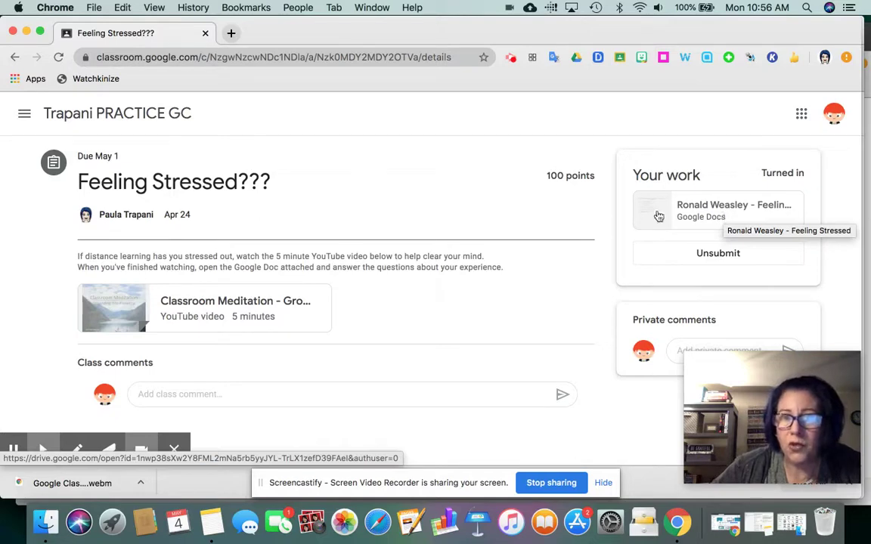
left_click(704, 217)
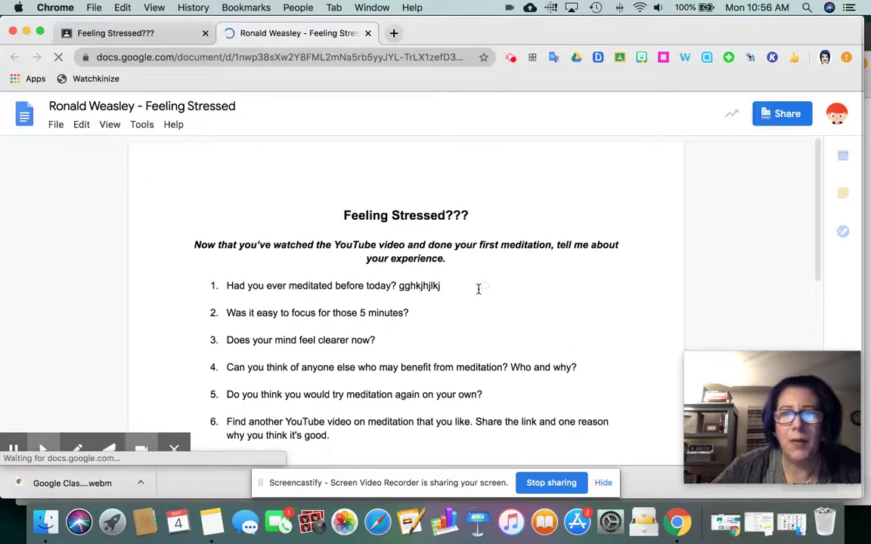
scroll(477, 289, "down", 2)
scroll(478, 289, "down", 3)
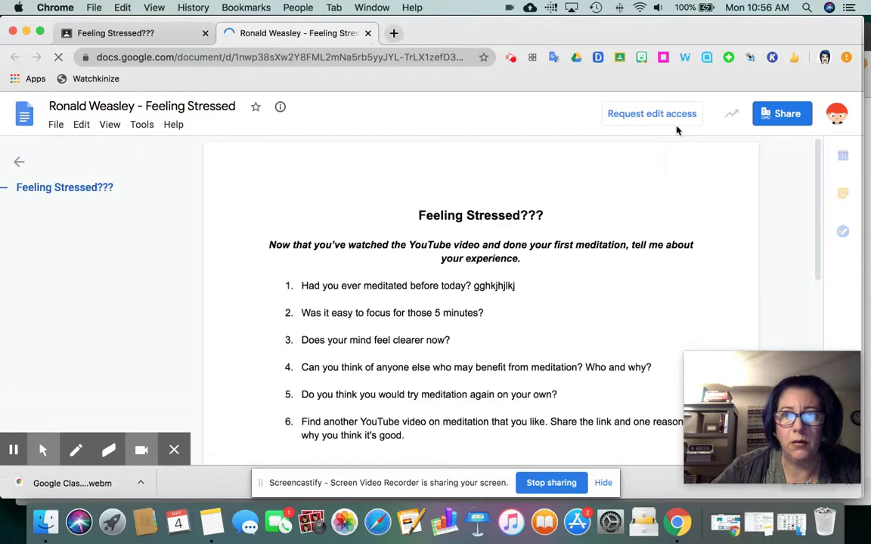
key("super+w")
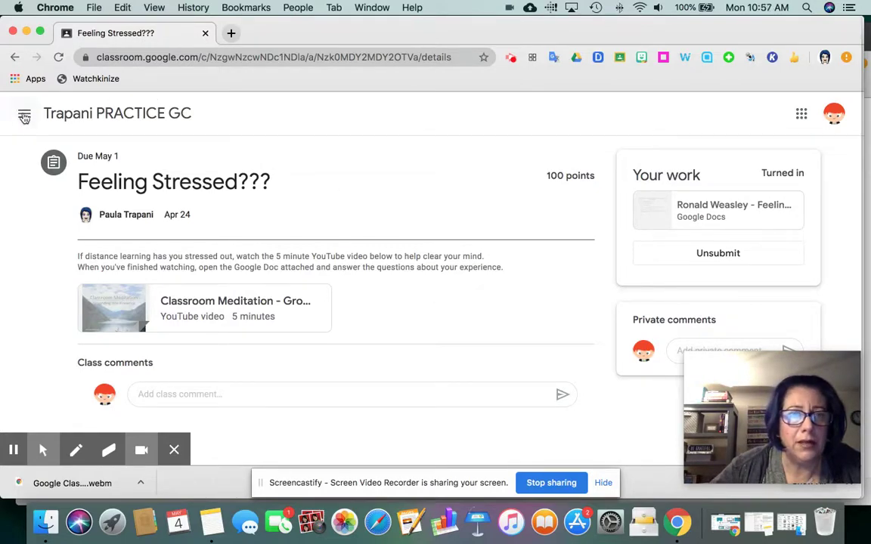
Return to Classwork and open the Feeling Stressed??? assignment due May 15 with its Google Form
left_click(24, 115)
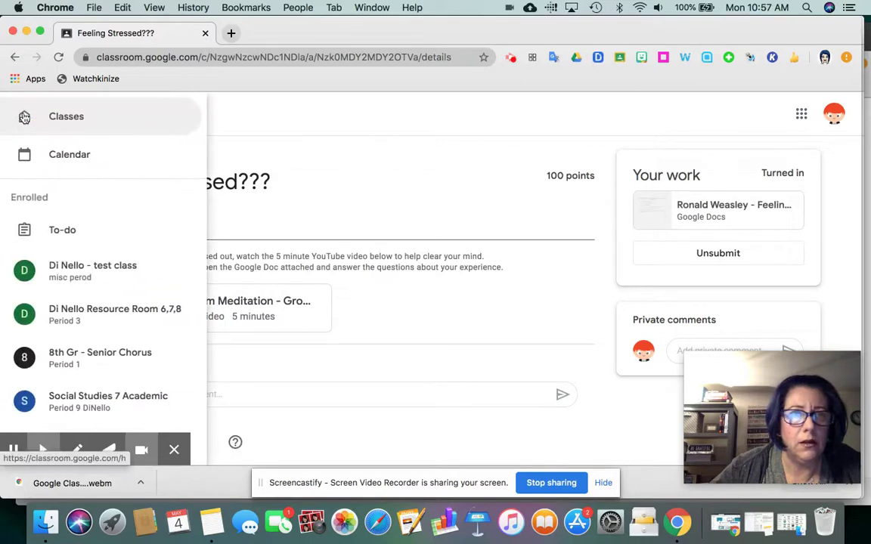
left_click(272, 121)
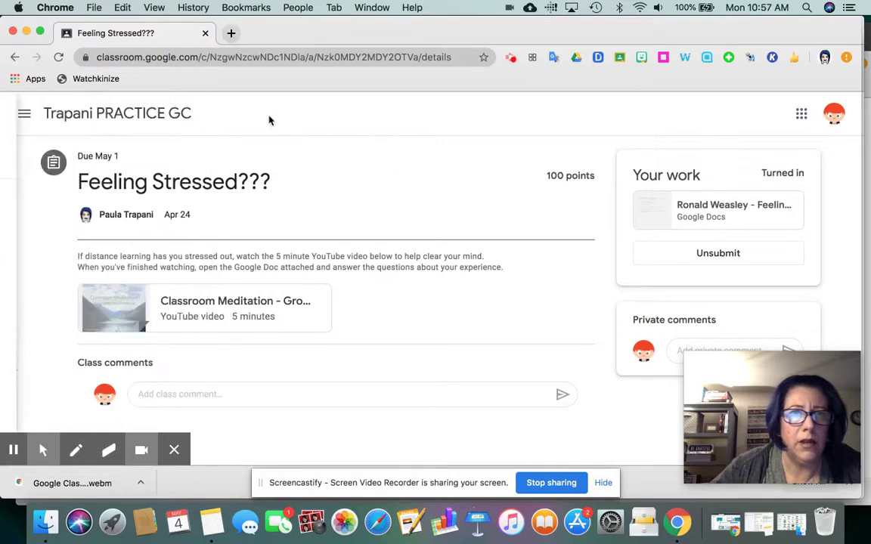
left_click(14, 59)
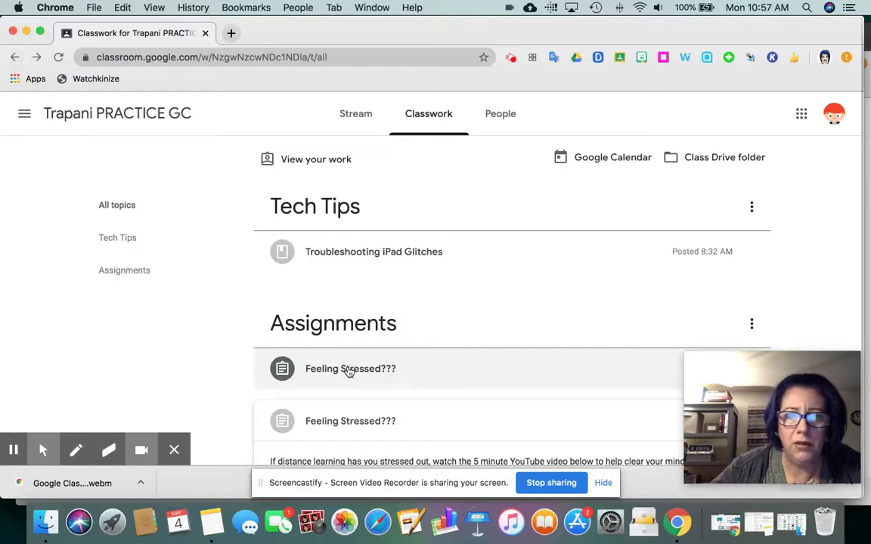
left_click(348, 370)
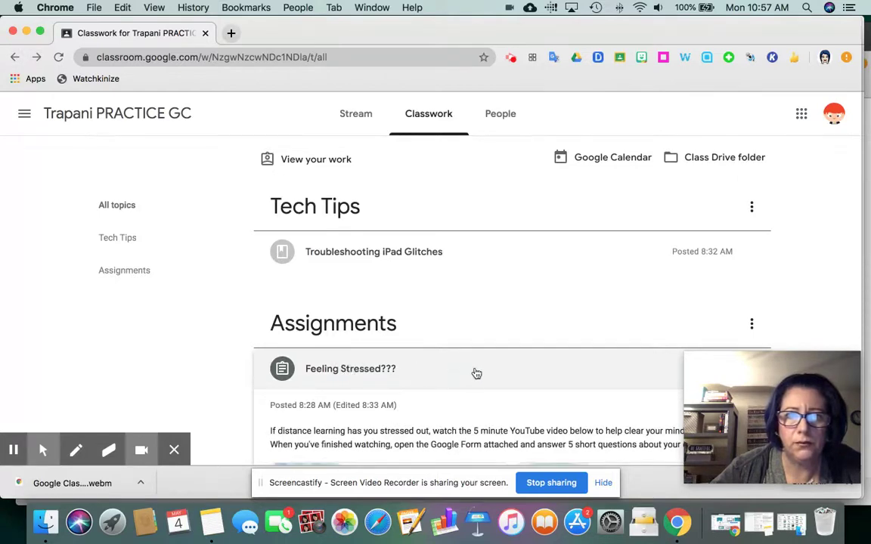
scroll(475, 373, "down", 3)
scroll(475, 373, "down", 3)
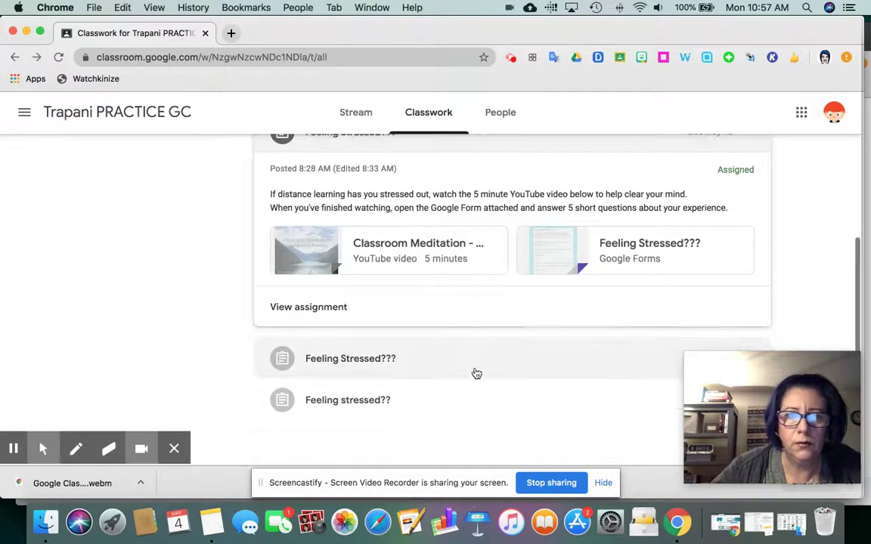
left_click(313, 309)
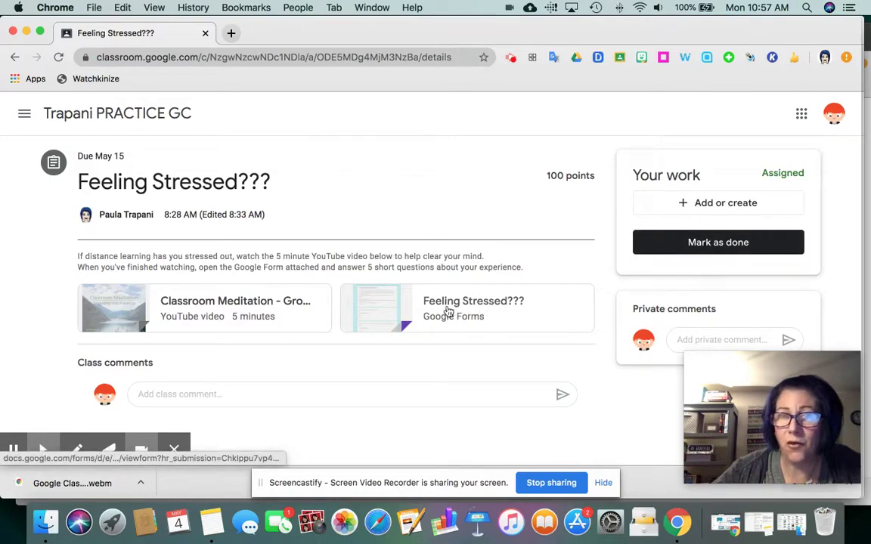
Open the attached Feeling Stressed??? form and answer Yes to having meditated before
left_click(425, 312)
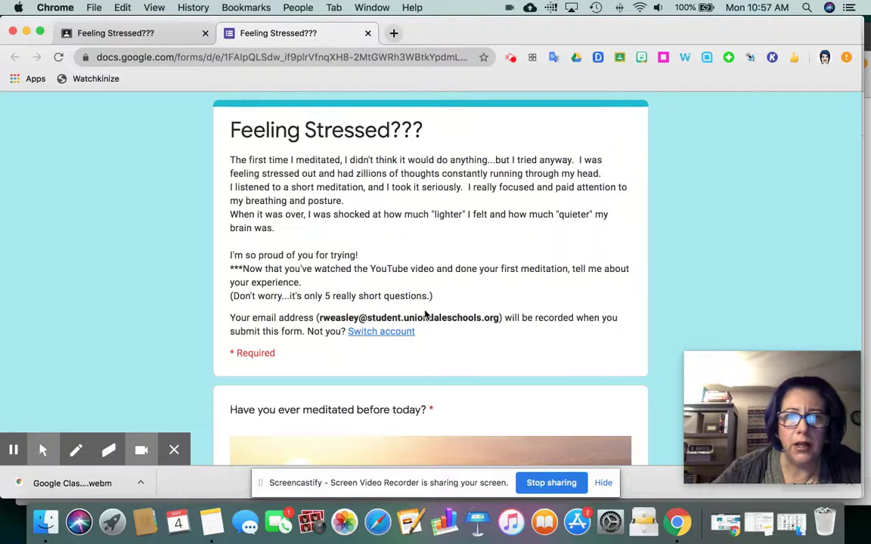
scroll(383, 224, "down", 5)
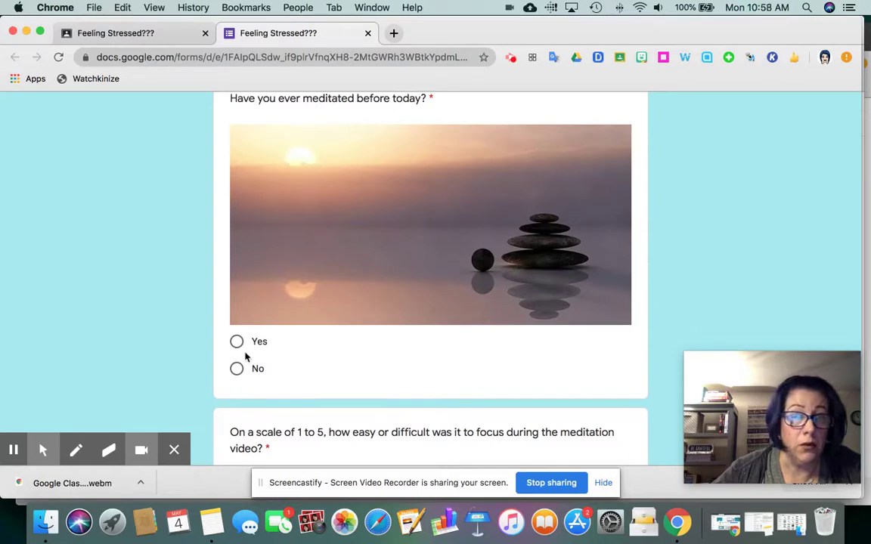
left_click(238, 344)
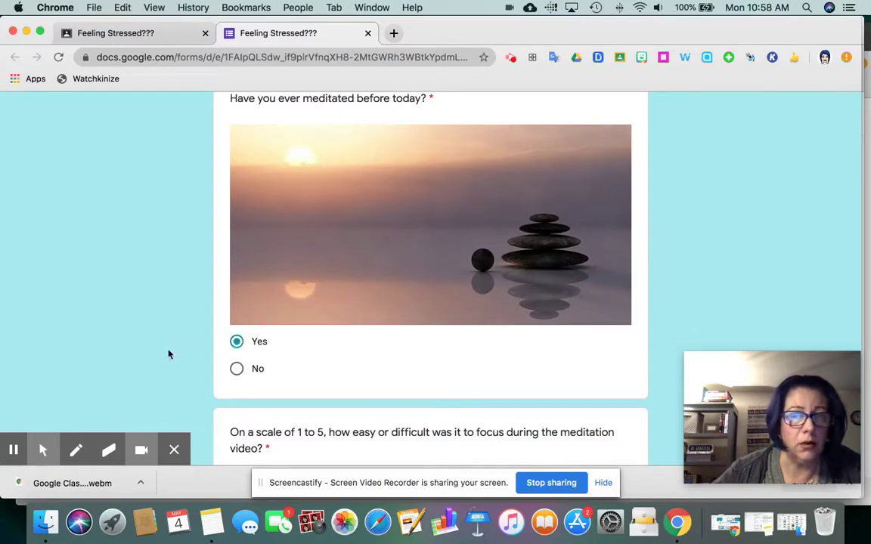
scroll(169, 354, "down", 10)
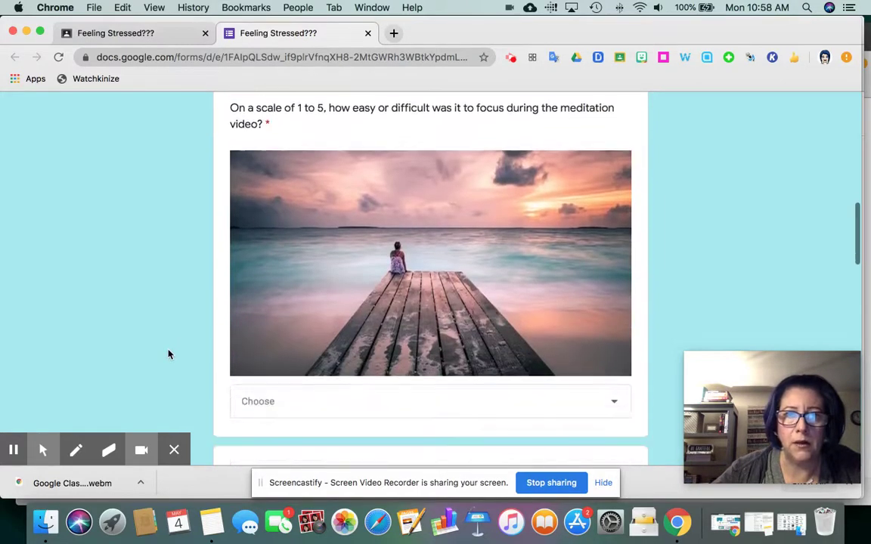
scroll(167, 353, "up", 2)
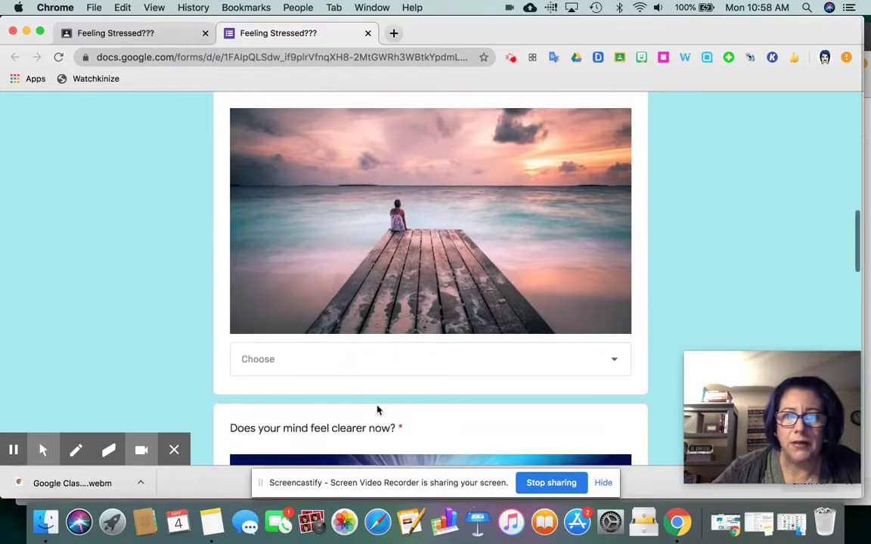
scroll(153, 238, "up", 4)
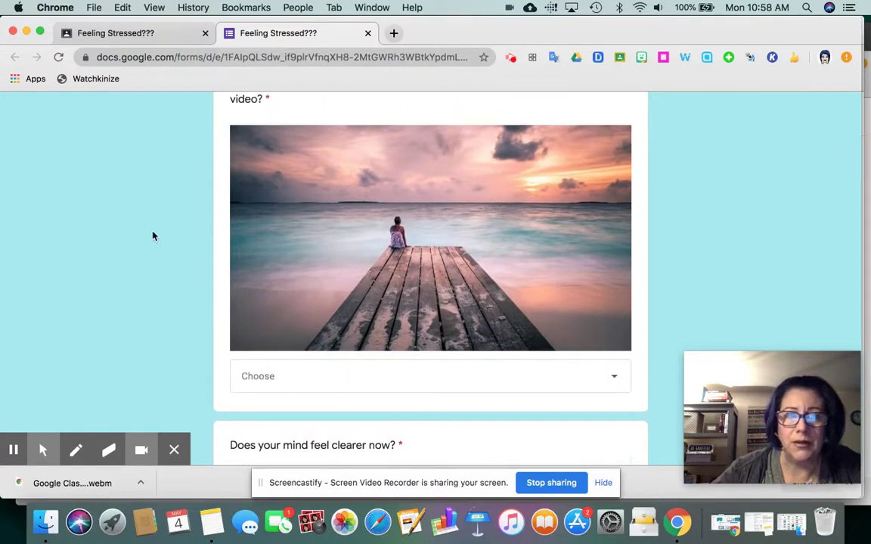
scroll(153, 237, "down", 2)
scroll(153, 236, "down", 4)
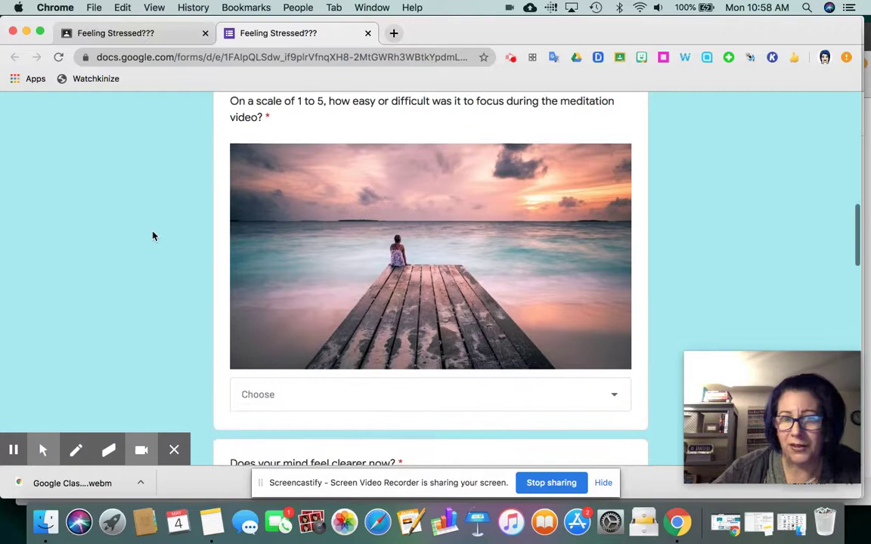
Answer the focus question with "It was somewhere in the MIDDLE."
left_click(619, 305)
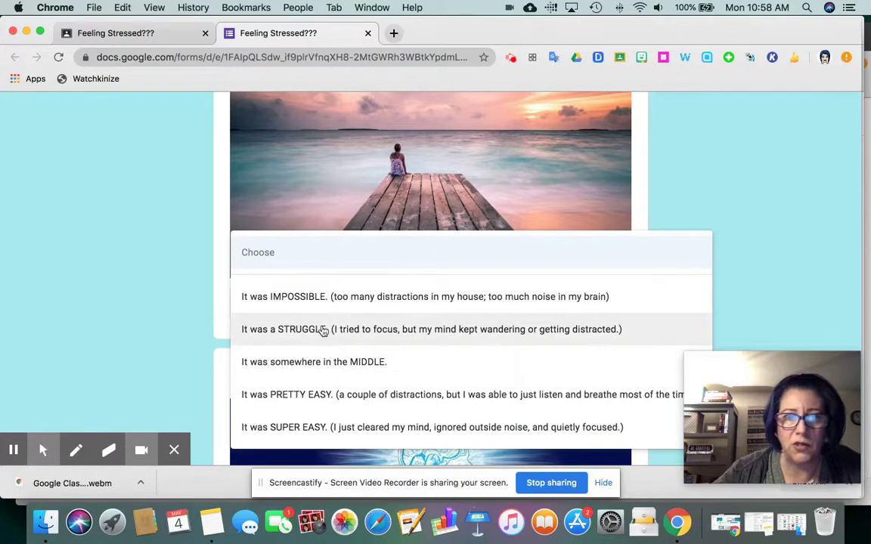
left_click(326, 364)
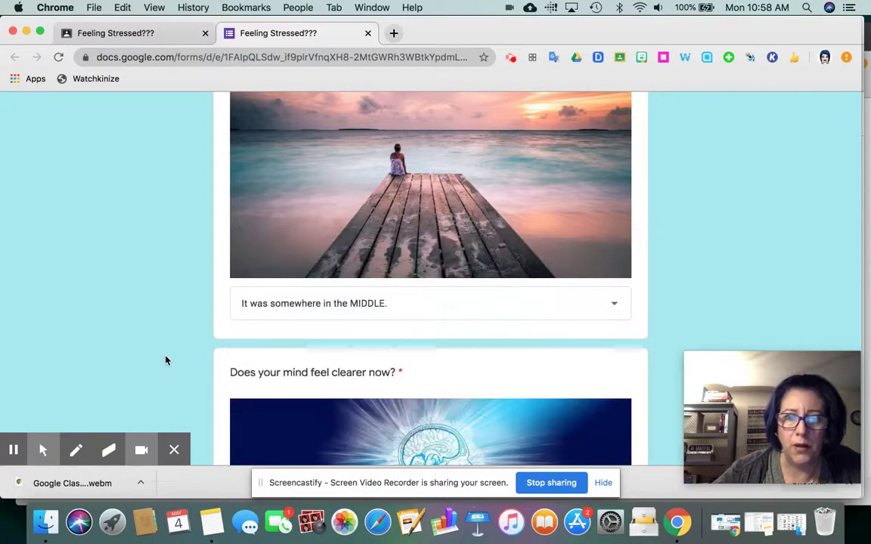
scroll(166, 360, "down", 5)
scroll(116, 331, "down", 8)
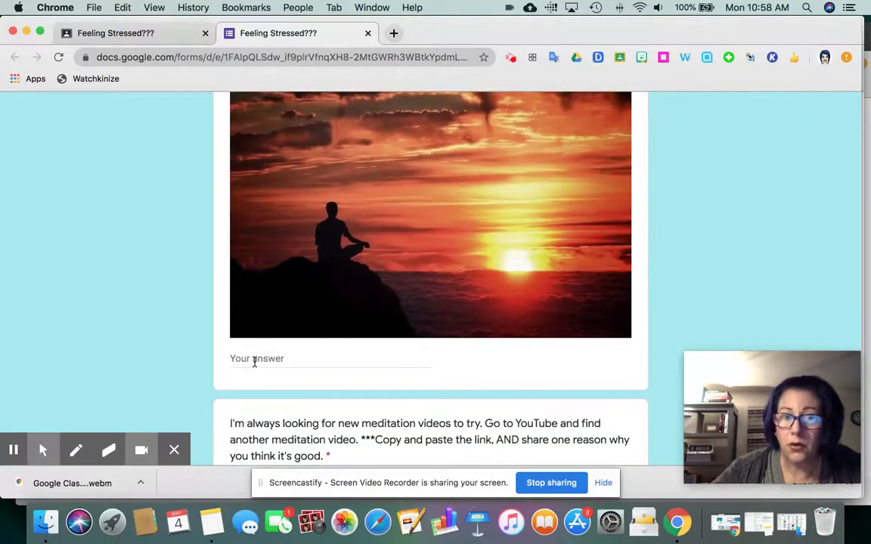
Type placeholder answers for the try-meditation-again and YouTube video questions
left_click(269, 360)
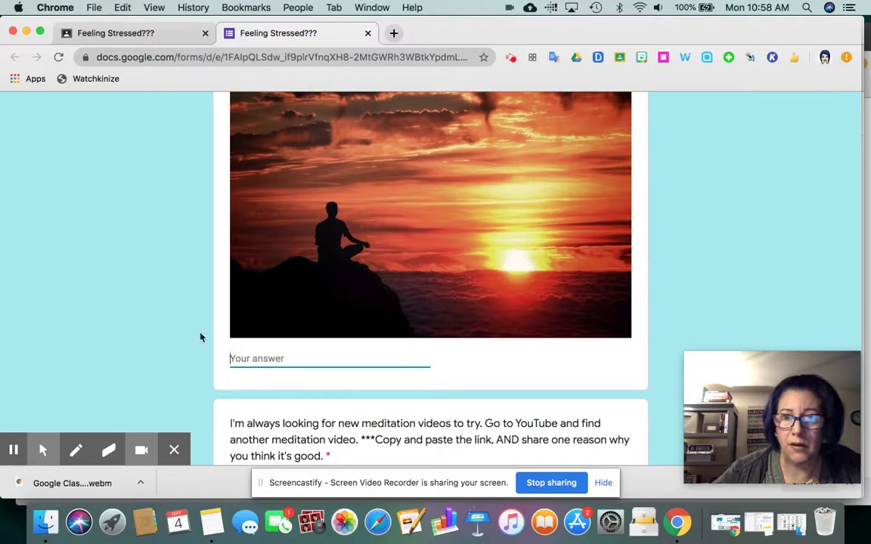
scroll(201, 309, "up", 2)
scroll(201, 309, "down", 1)
scroll(202, 309, "up", 1)
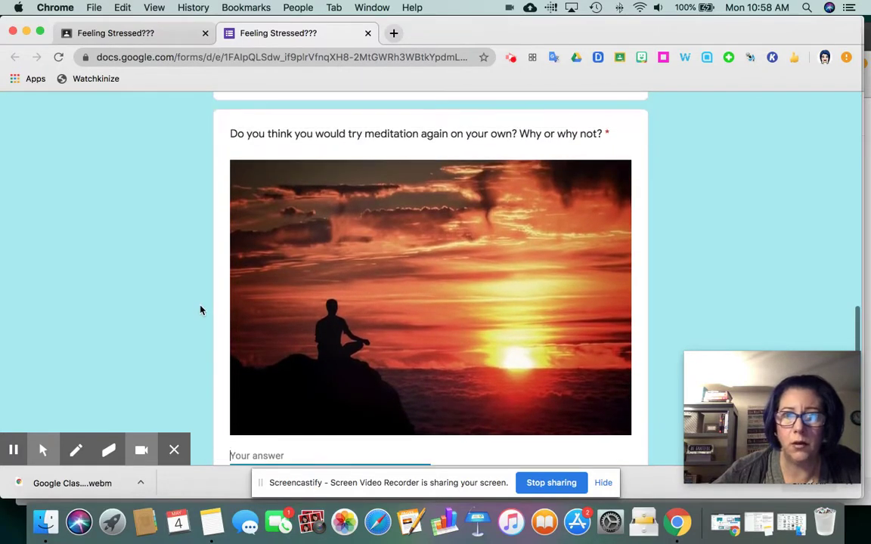
scroll(201, 310, "down", 3)
type("hgkhljlkjk")
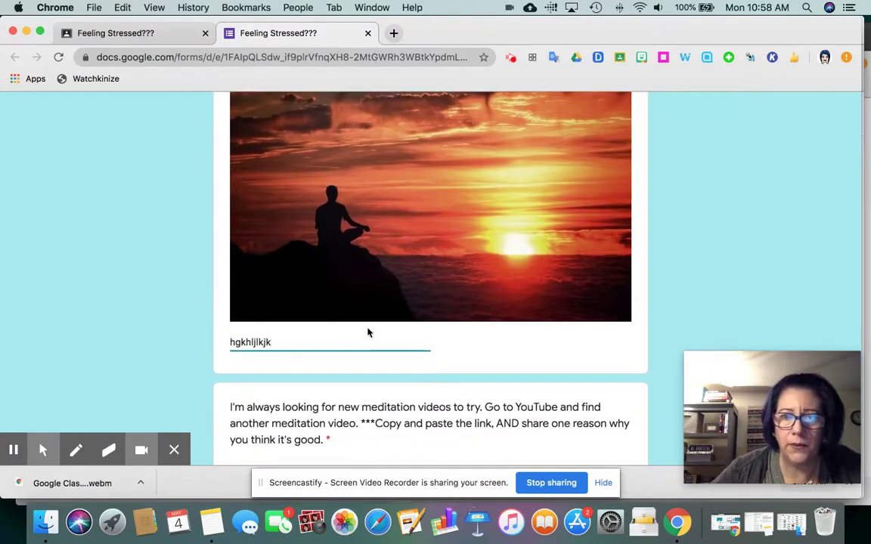
scroll(370, 337, "down", 5)
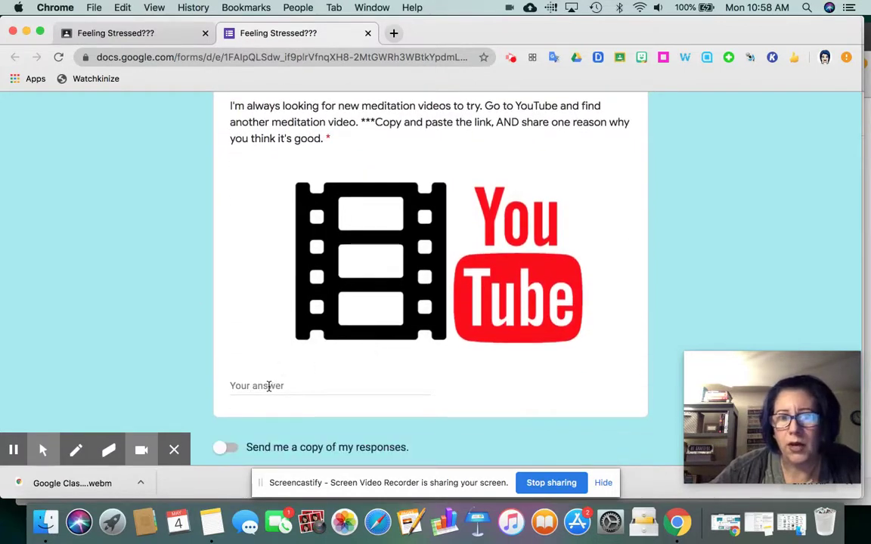
left_click(264, 386)
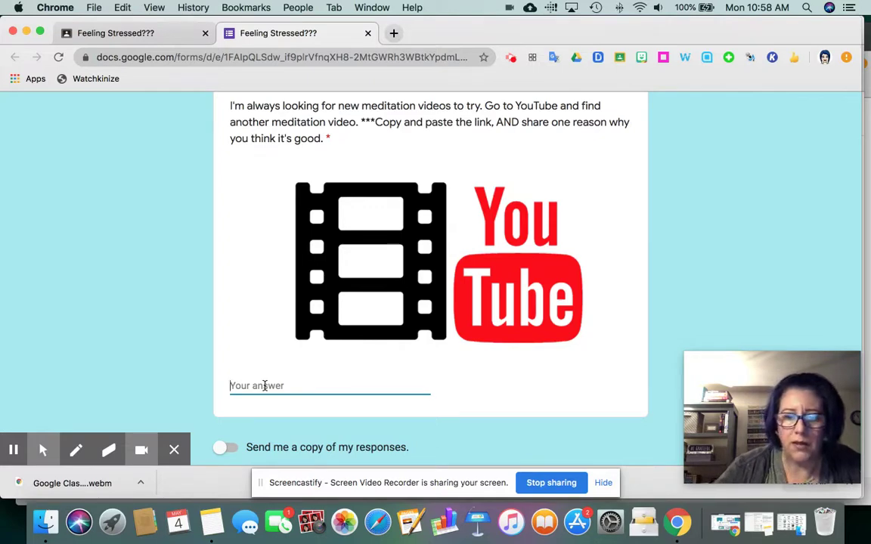
type("gjhgjhkjkhkjhkjhjkh")
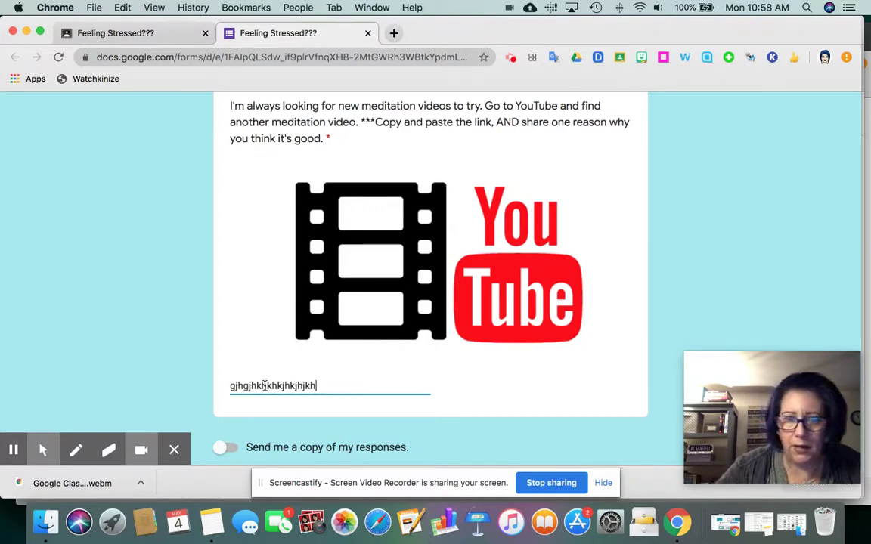
scroll(126, 301, "down", 4)
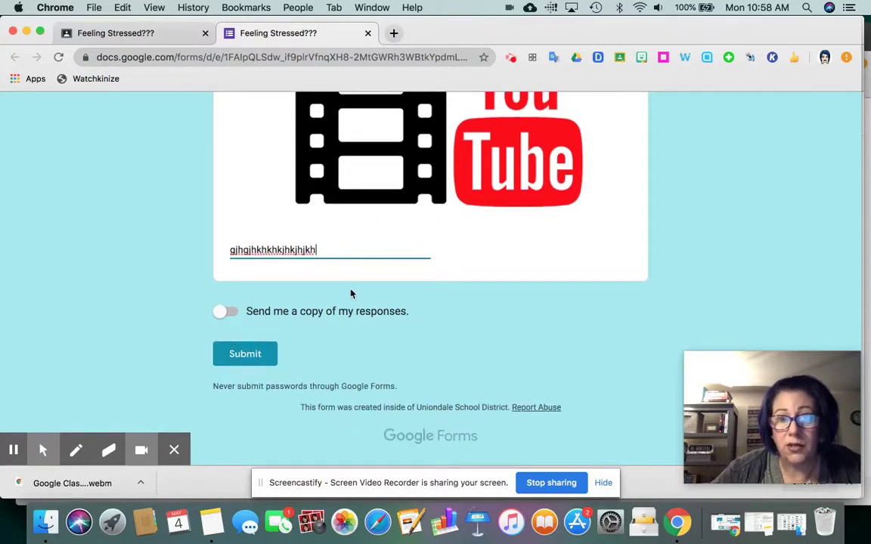
Leave the emailed response copy off, answer Yes to the clearer-mind question, and submit the form
left_click(230, 313)
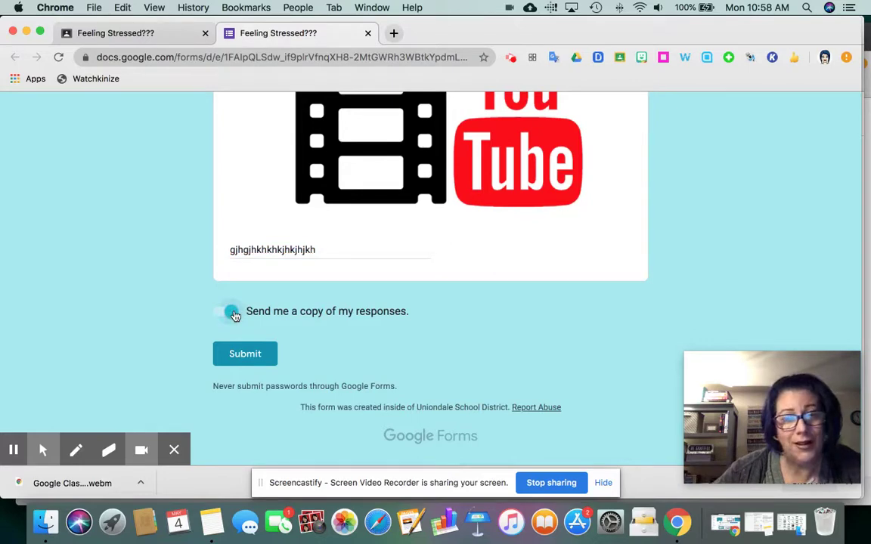
left_click(221, 313)
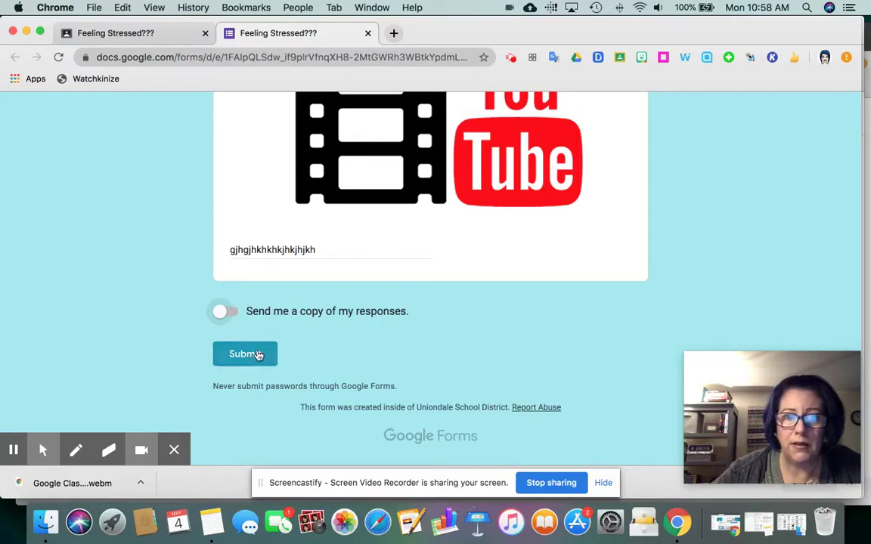
left_click(258, 354)
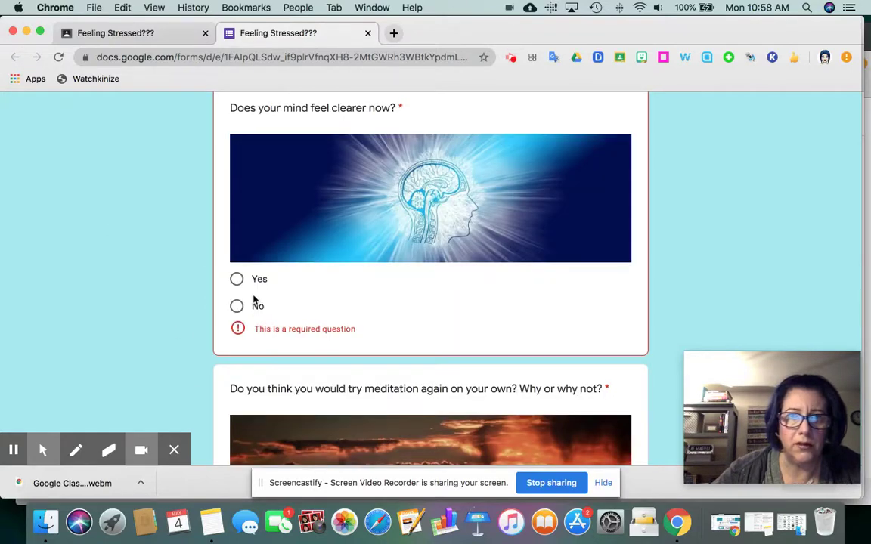
left_click(237, 279)
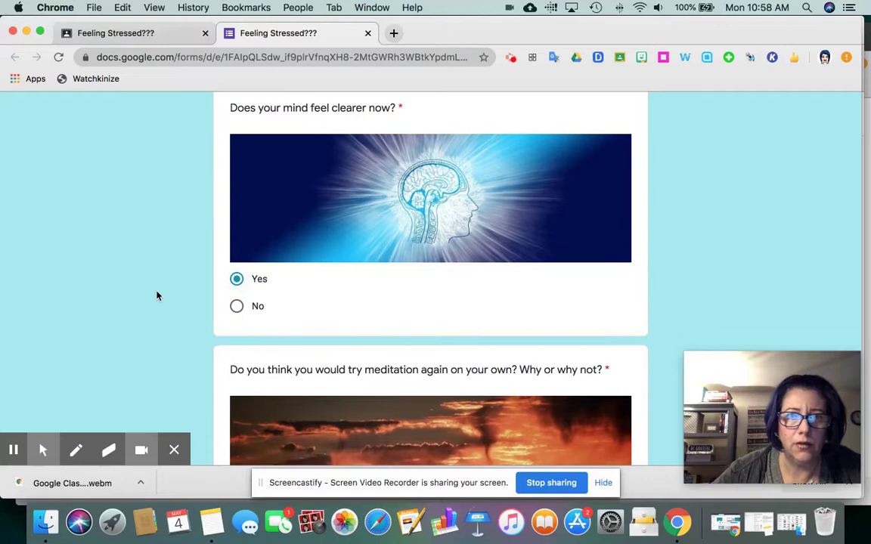
scroll(157, 296, "down", 3)
scroll(158, 296, "down", 10)
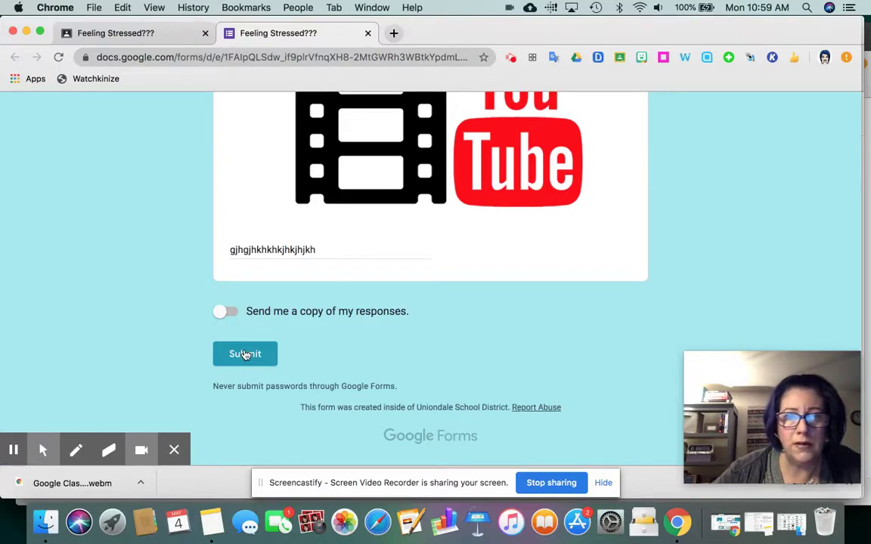
left_click(245, 354)
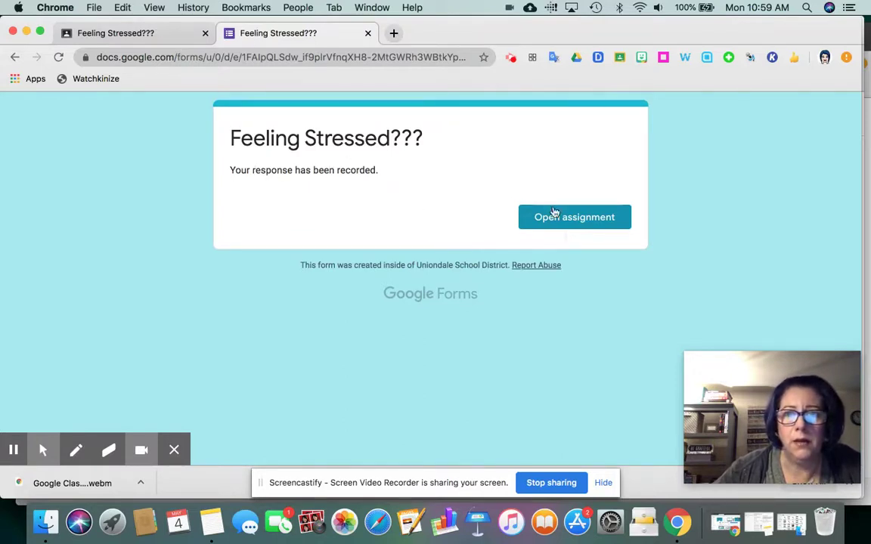
Return to the May 15 Feeling Stressed??? assignment and choose Mark as done
left_click(562, 218)
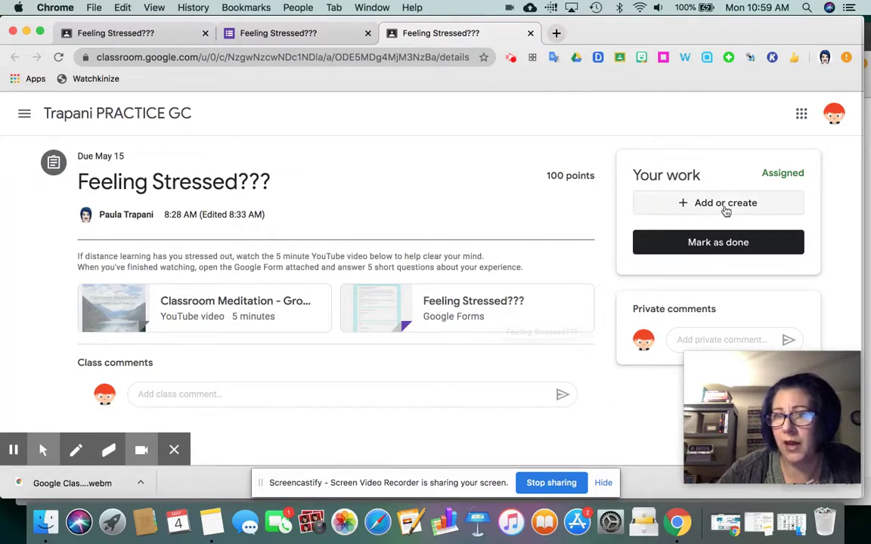
left_click(719, 242)
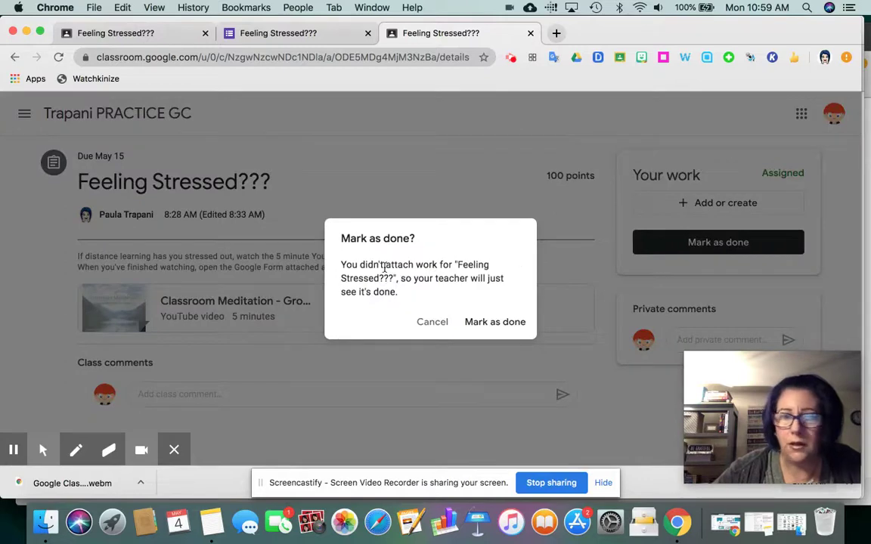
Confirm marking the Feeling Stressed??? assignment done without attached work
left_click(484, 324)
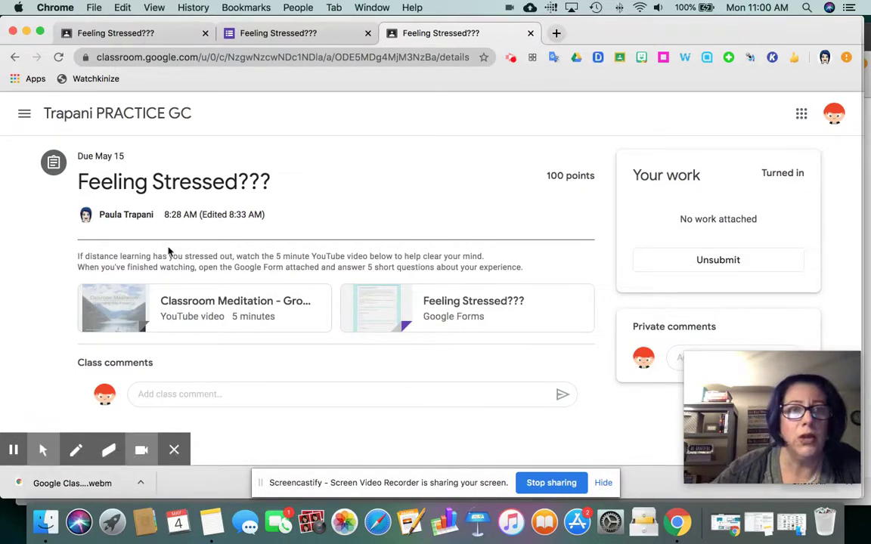
Go from the class stream to the Classwork page showing the Tech Tips and Assignments topics
left_click(24, 113)
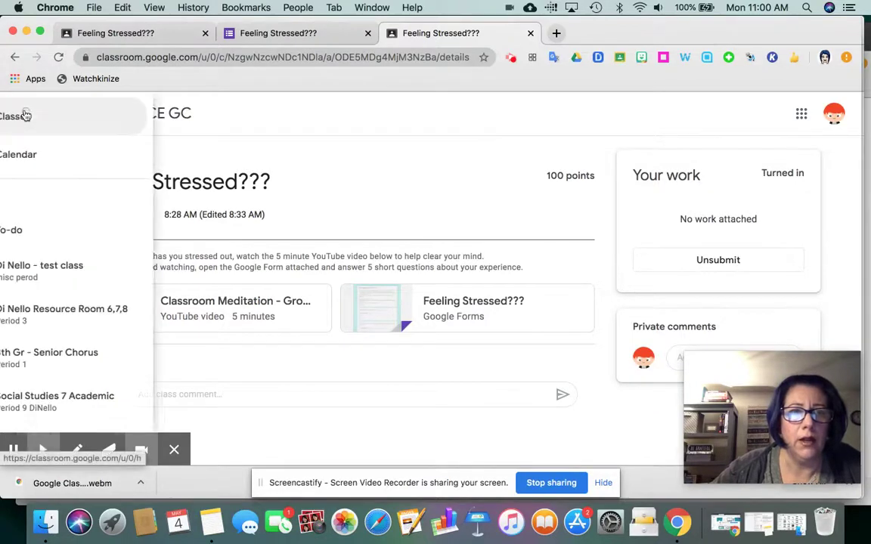
left_click(258, 151)
left_click(114, 109)
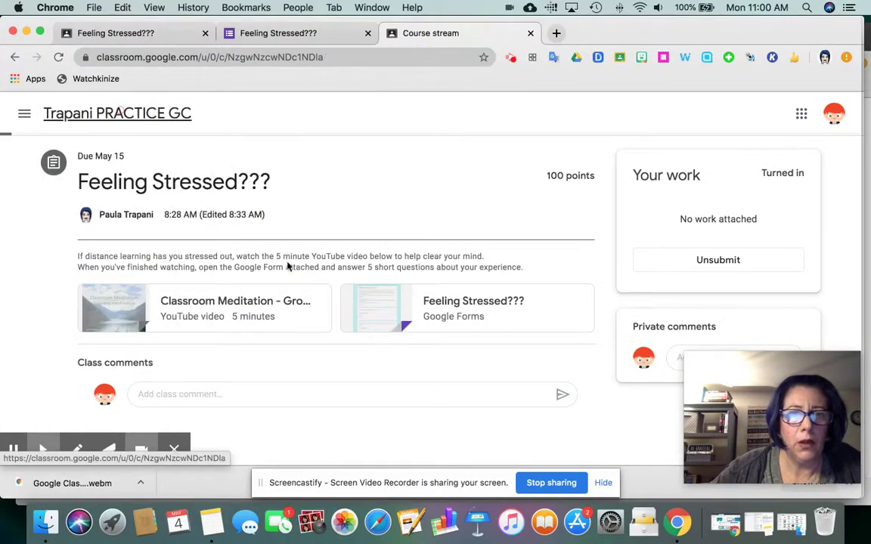
scroll(297, 285, "down", 3)
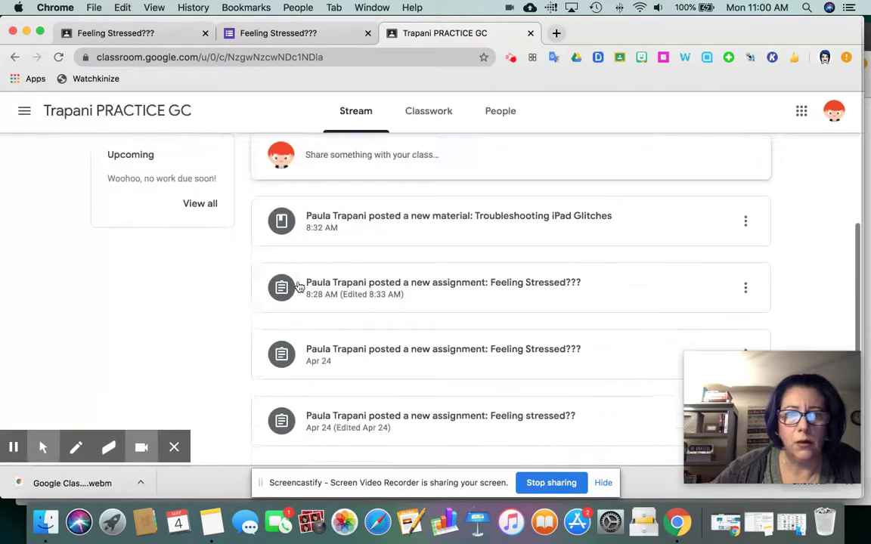
left_click(430, 115)
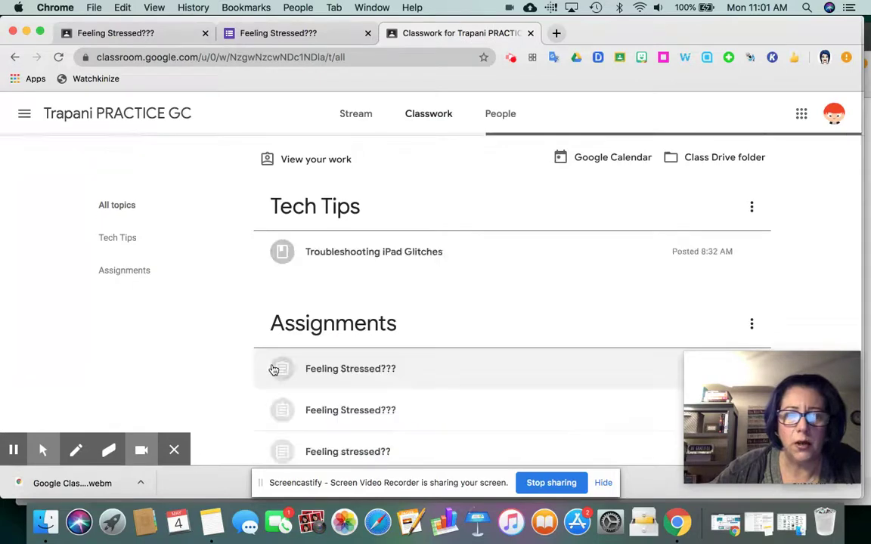
scroll(273, 369, "down", 1)
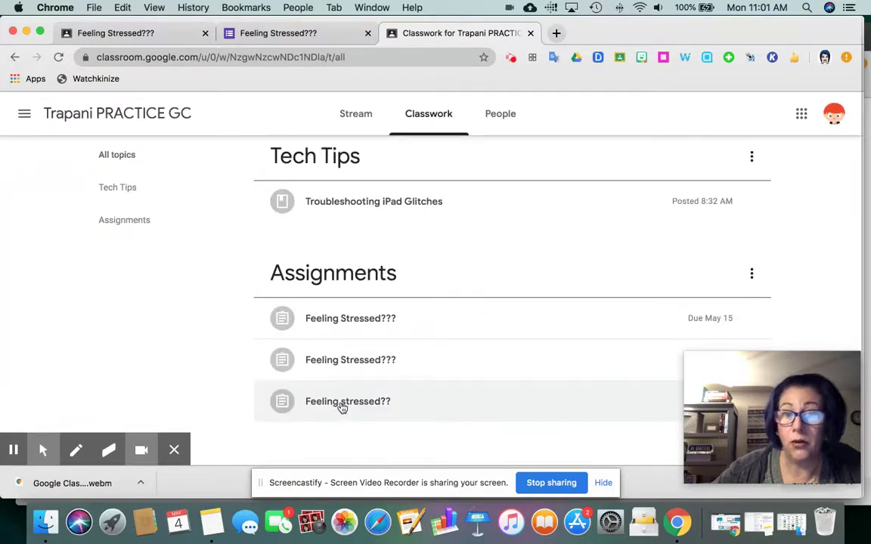